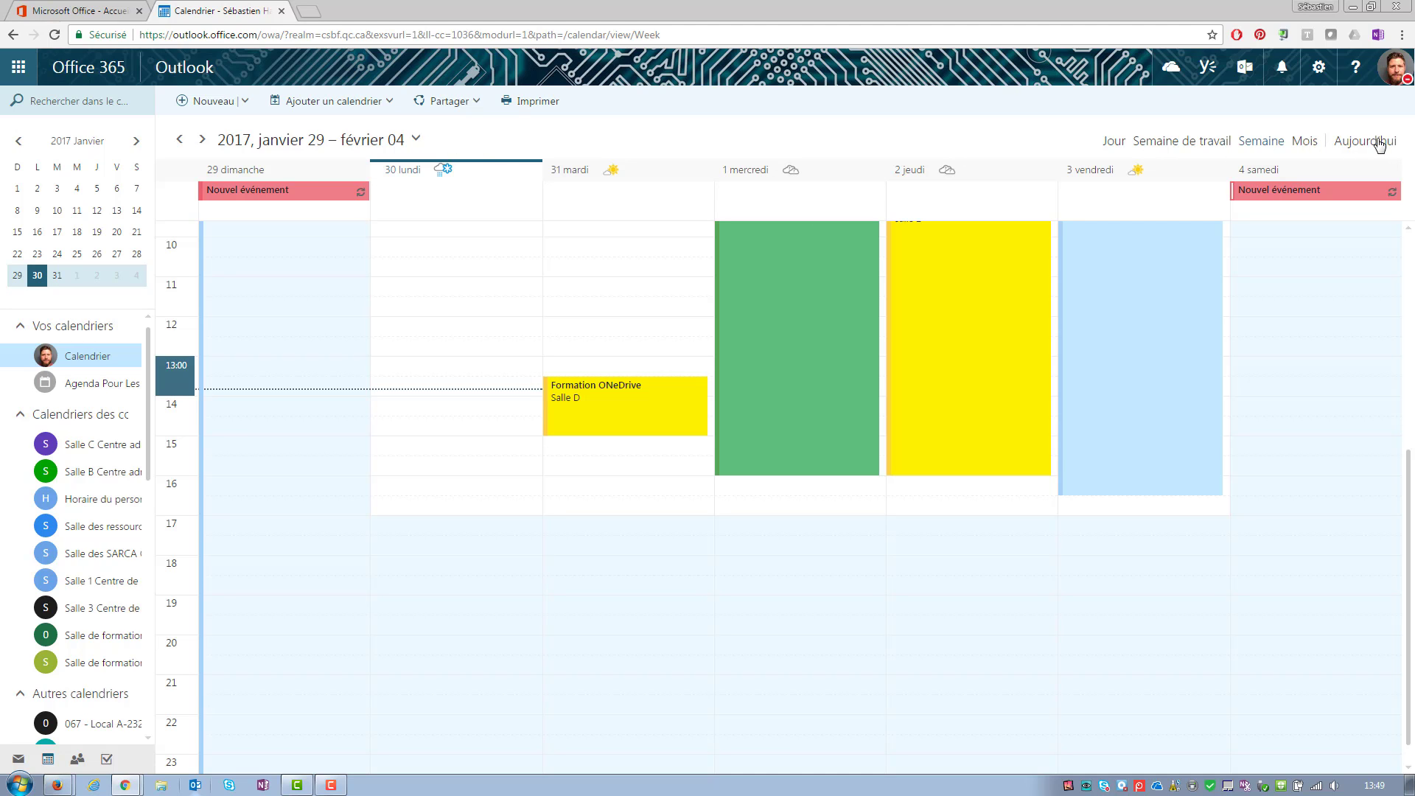
In the month view, start a new event on January 16, 2017 titled "TEst" and turn off its all-day option
left_click(1305, 142)
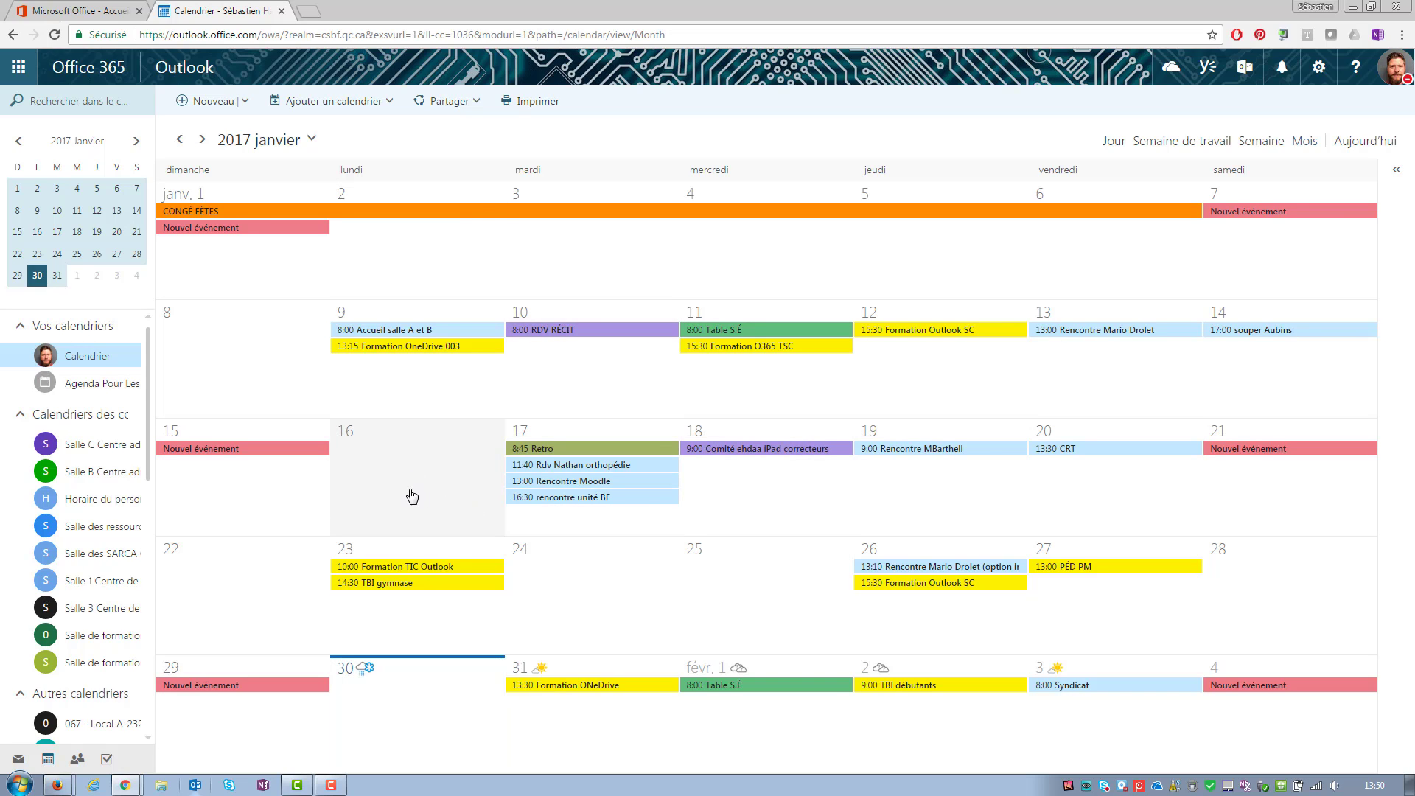
double_click(397, 471)
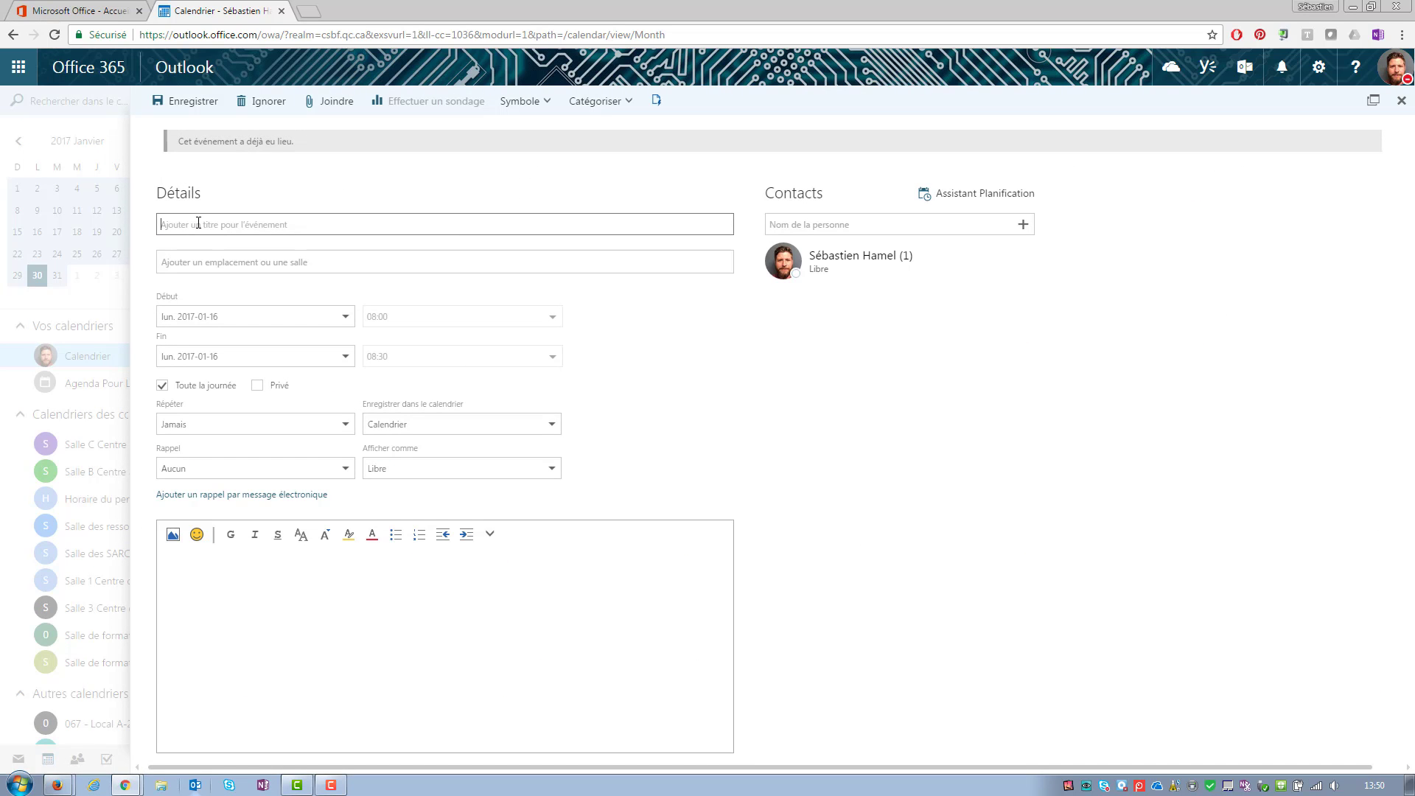
type("TEst")
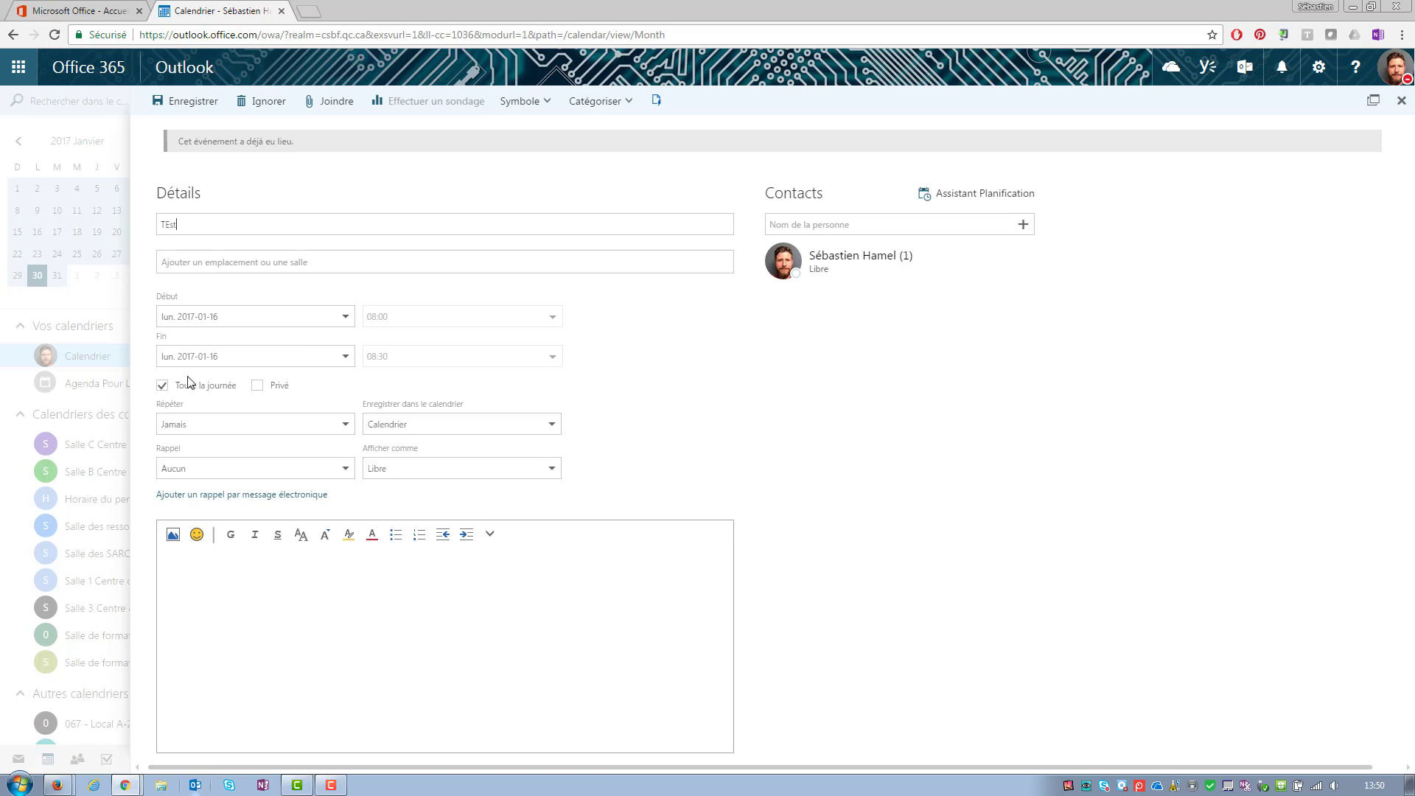
left_click(162, 384)
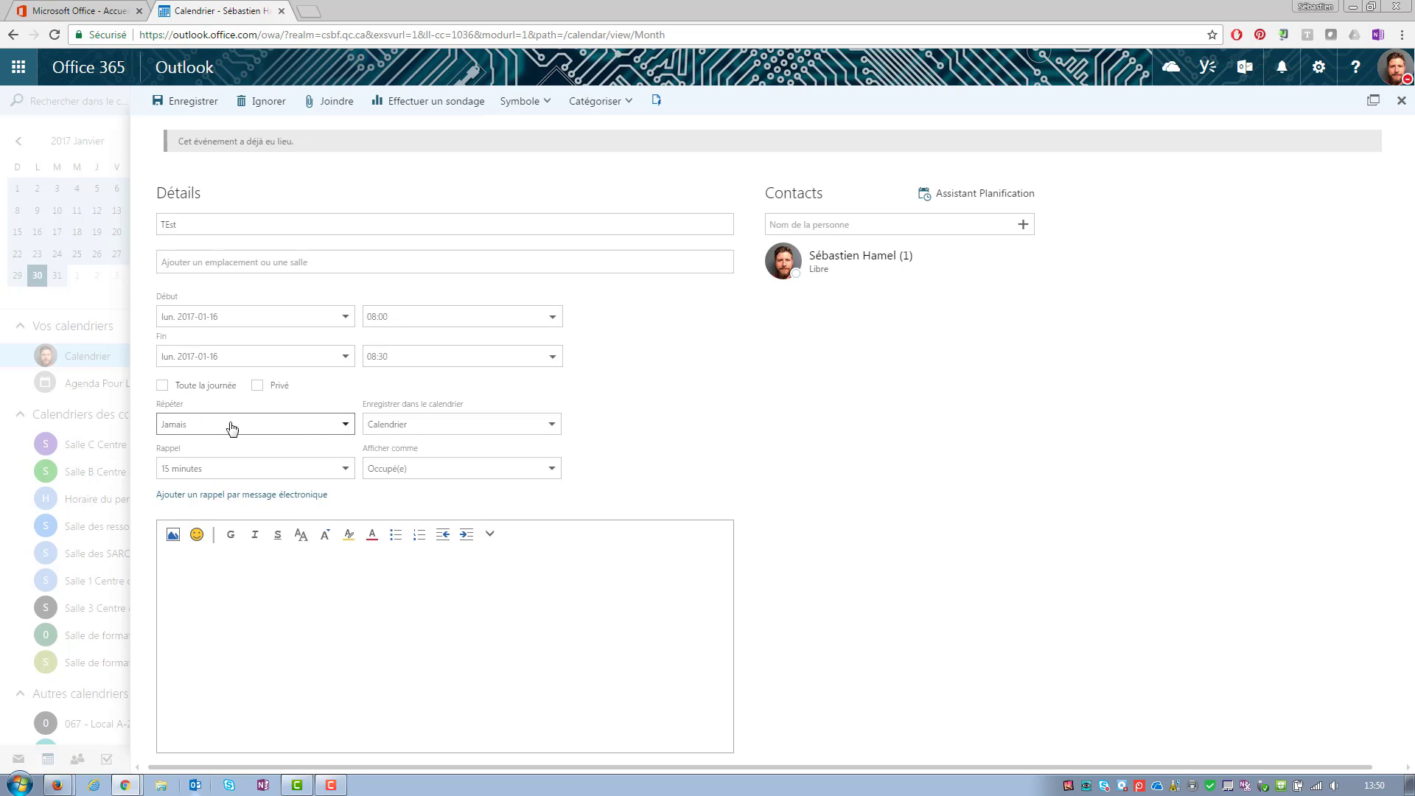
Review the destination calendars and the reminder times available for the new event
left_click(455, 429)
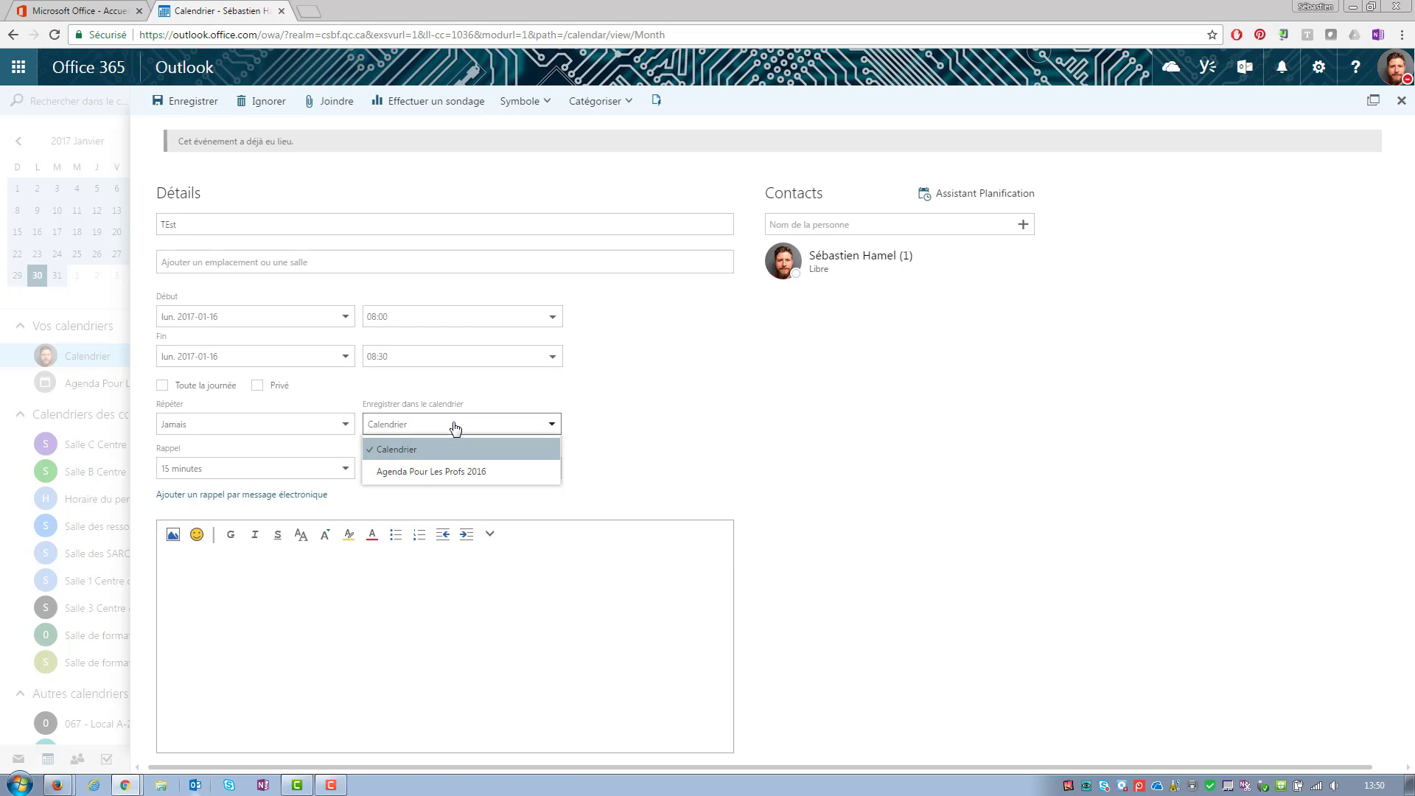
left_click(654, 433)
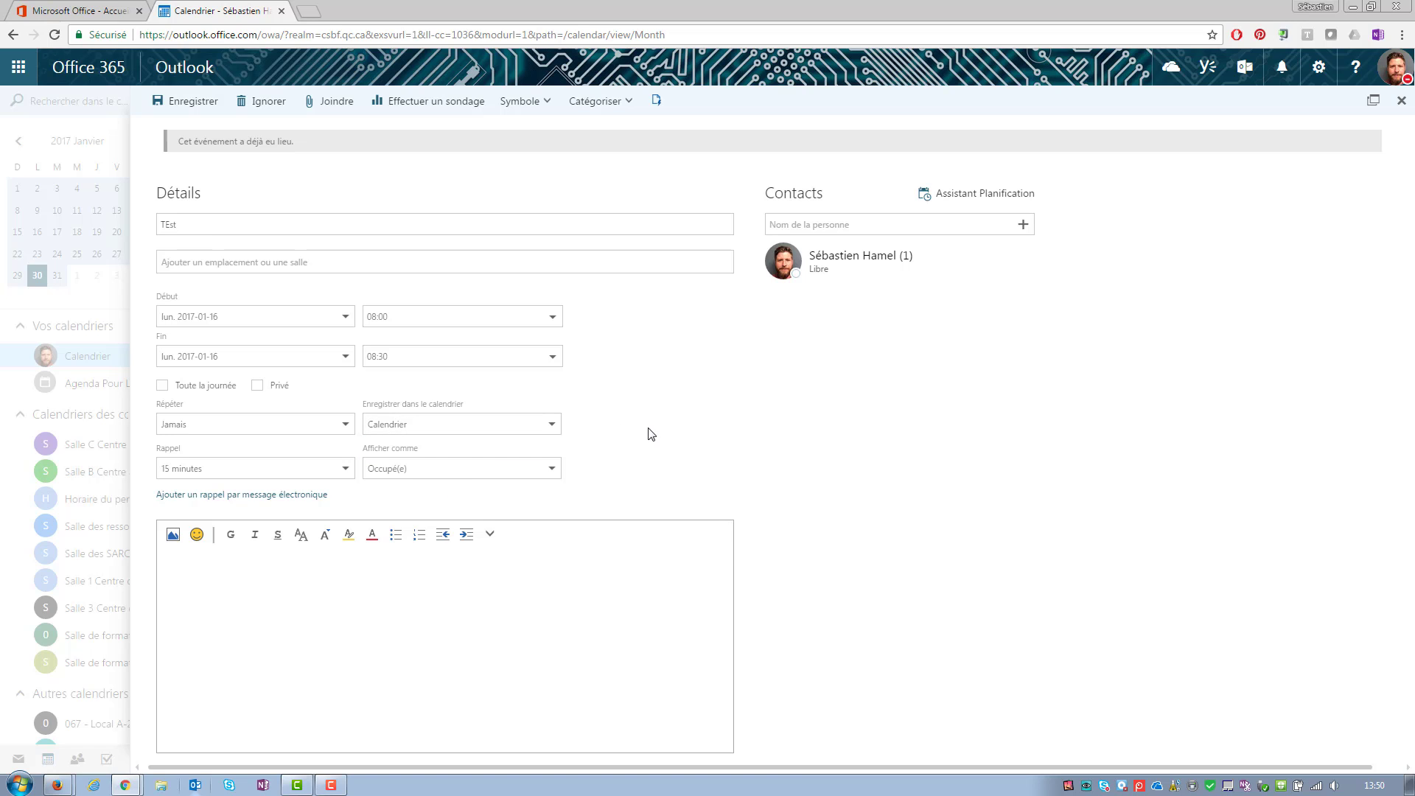
left_click(344, 474)
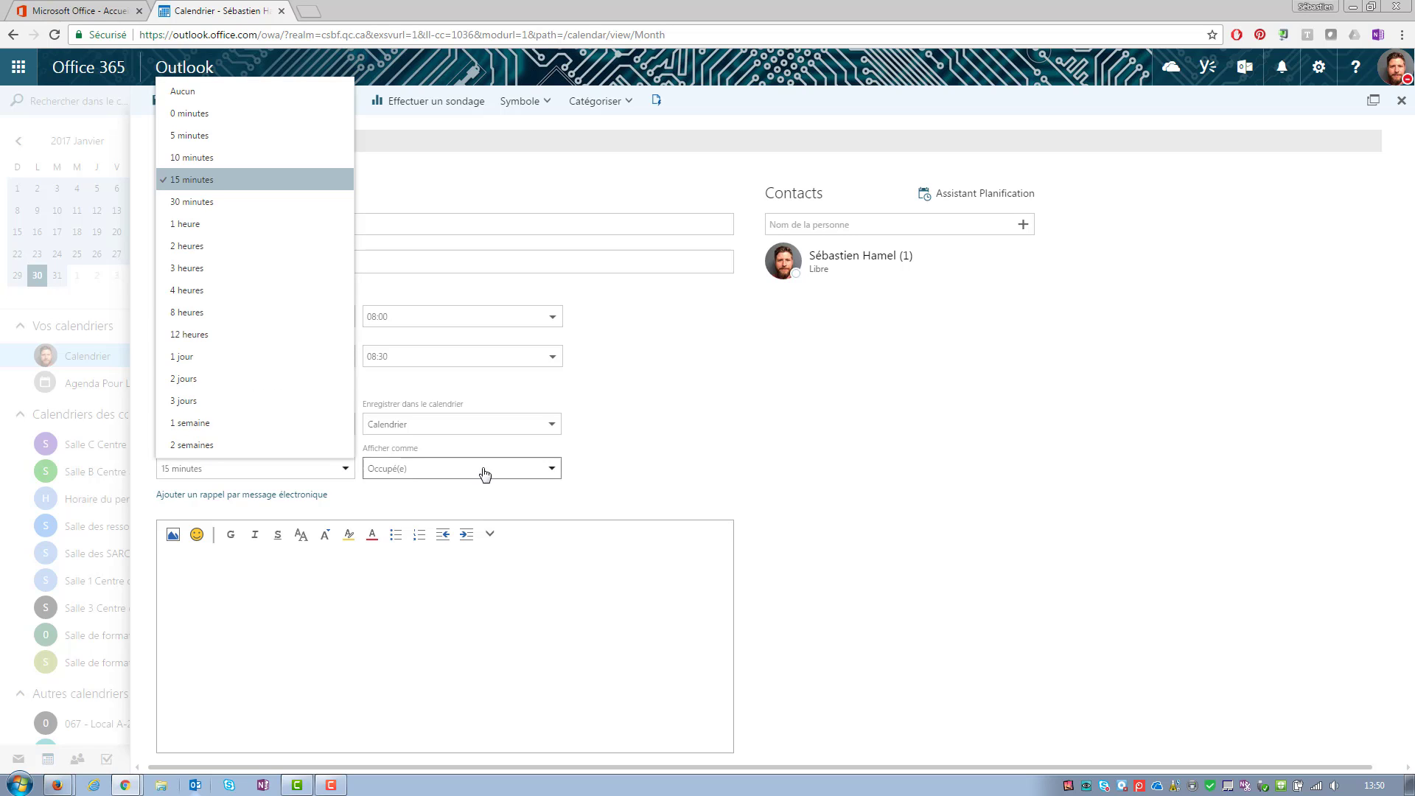
left_click(667, 477)
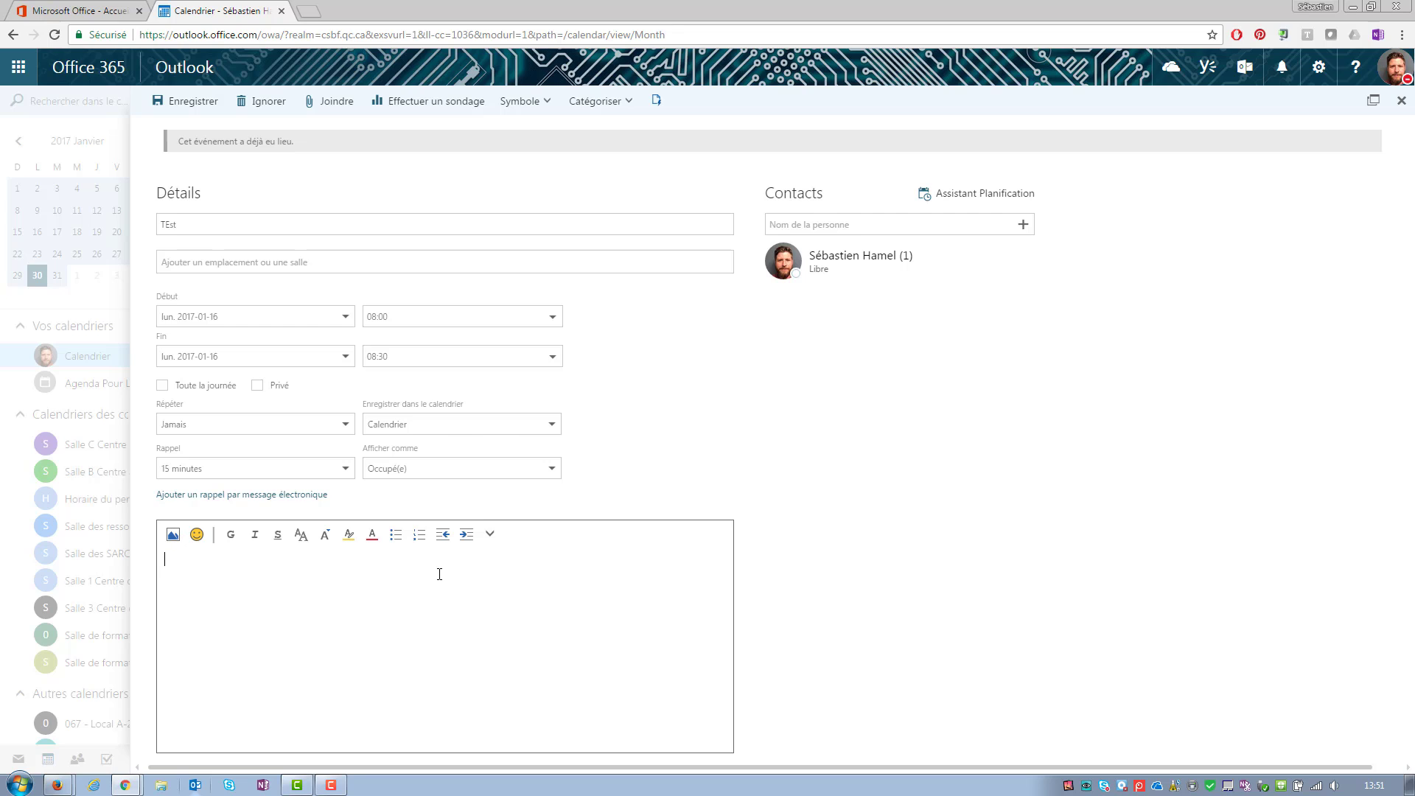
Assign the 1-Formation category and the briefcase symbol to the "TEst" event and save it
left_click(625, 105)
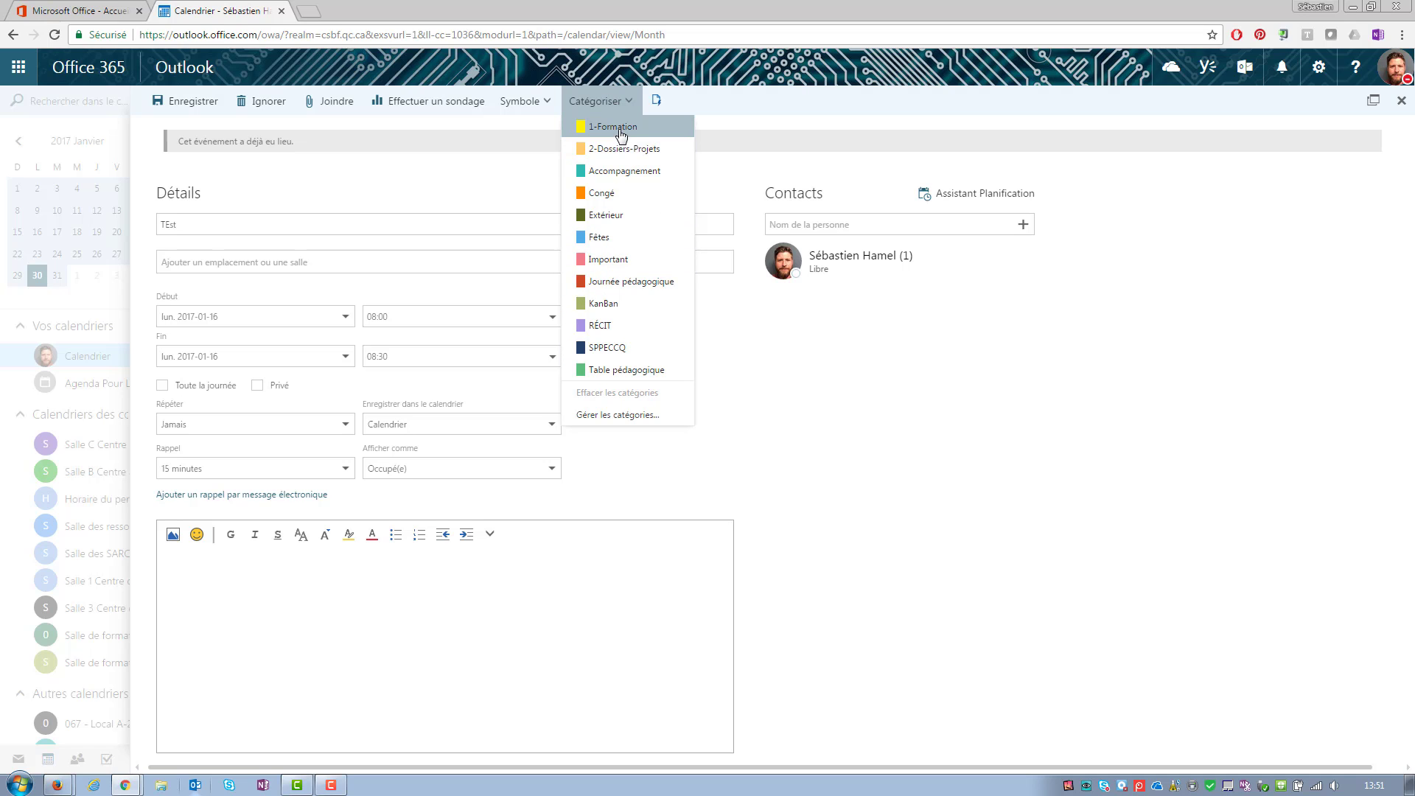
left_click(622, 129)
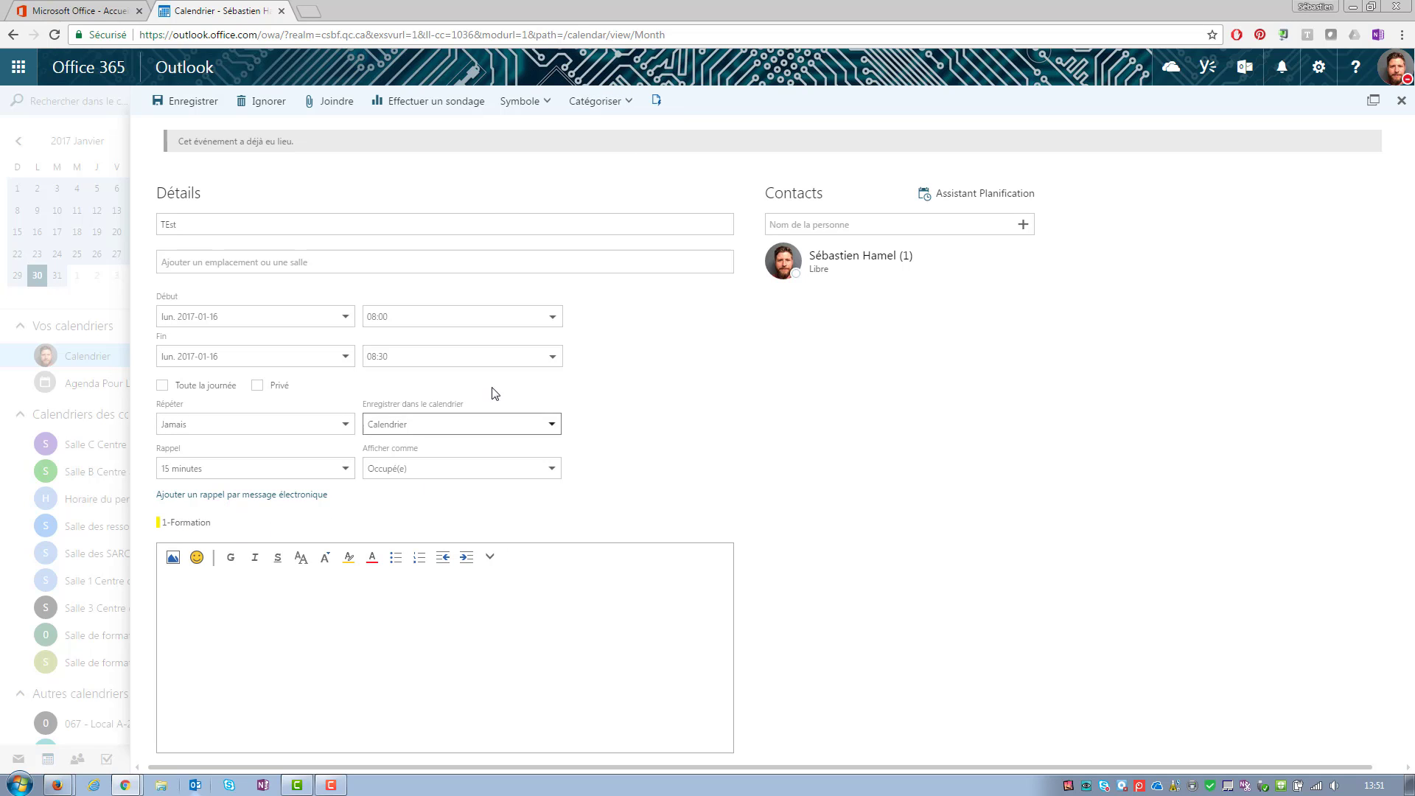
left_click(543, 103)
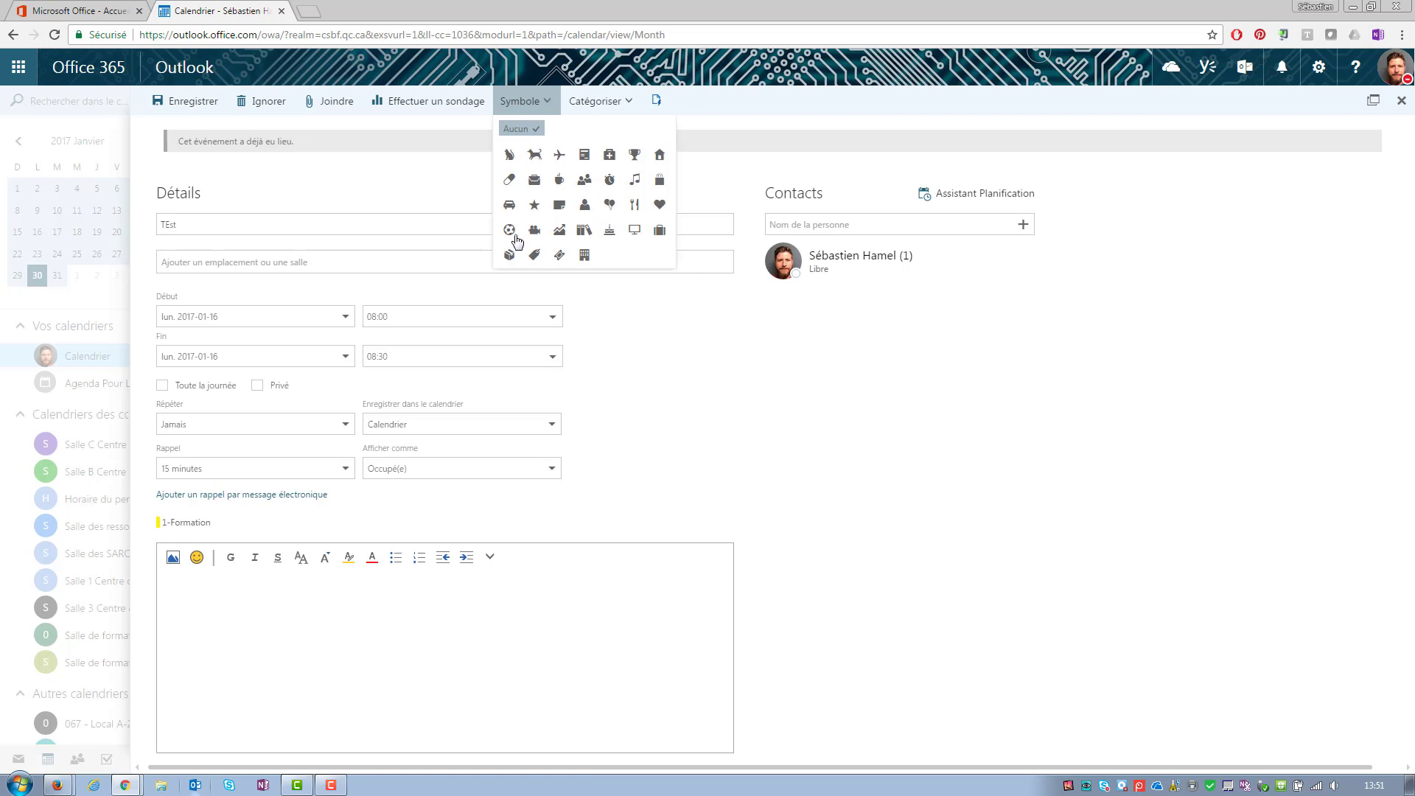
left_click(535, 181)
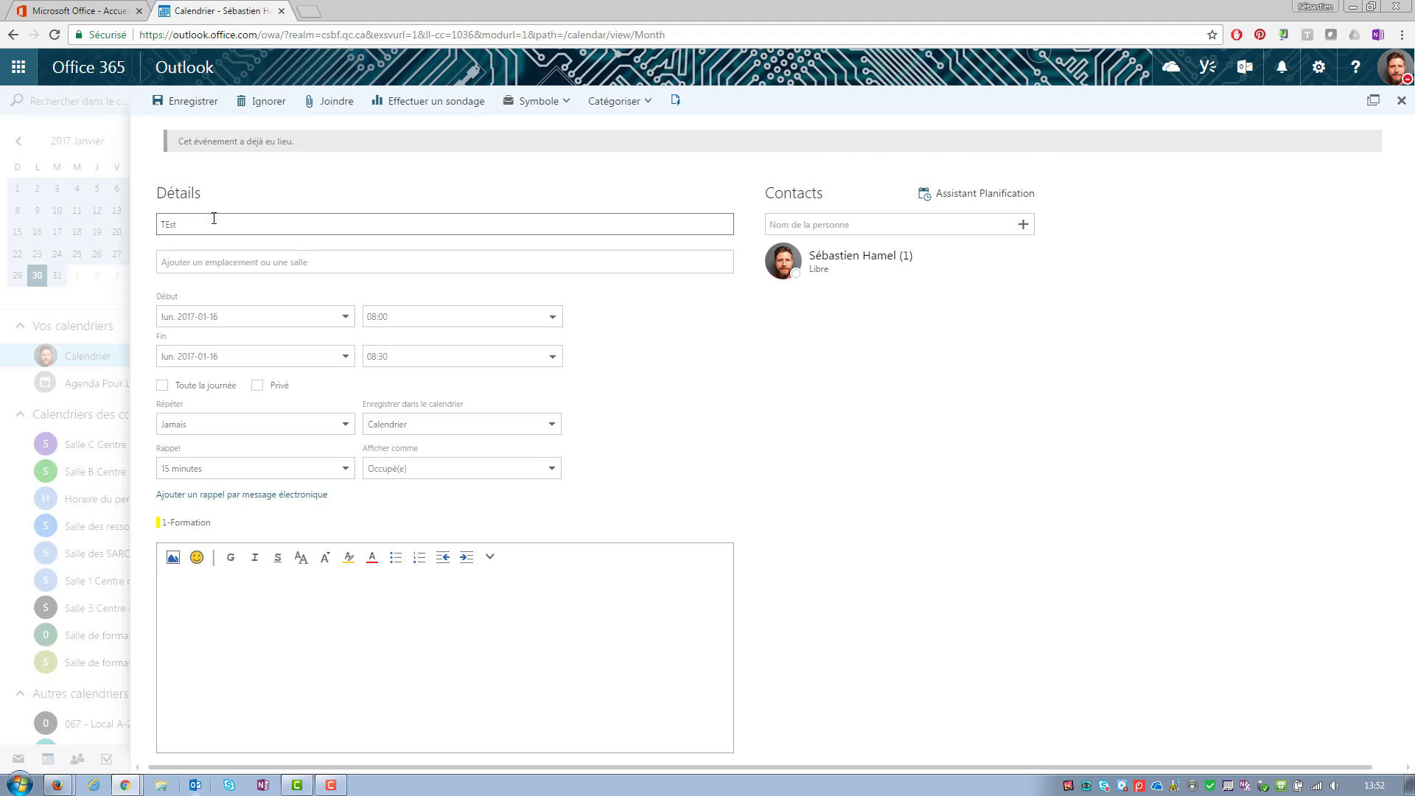
left_click(186, 101)
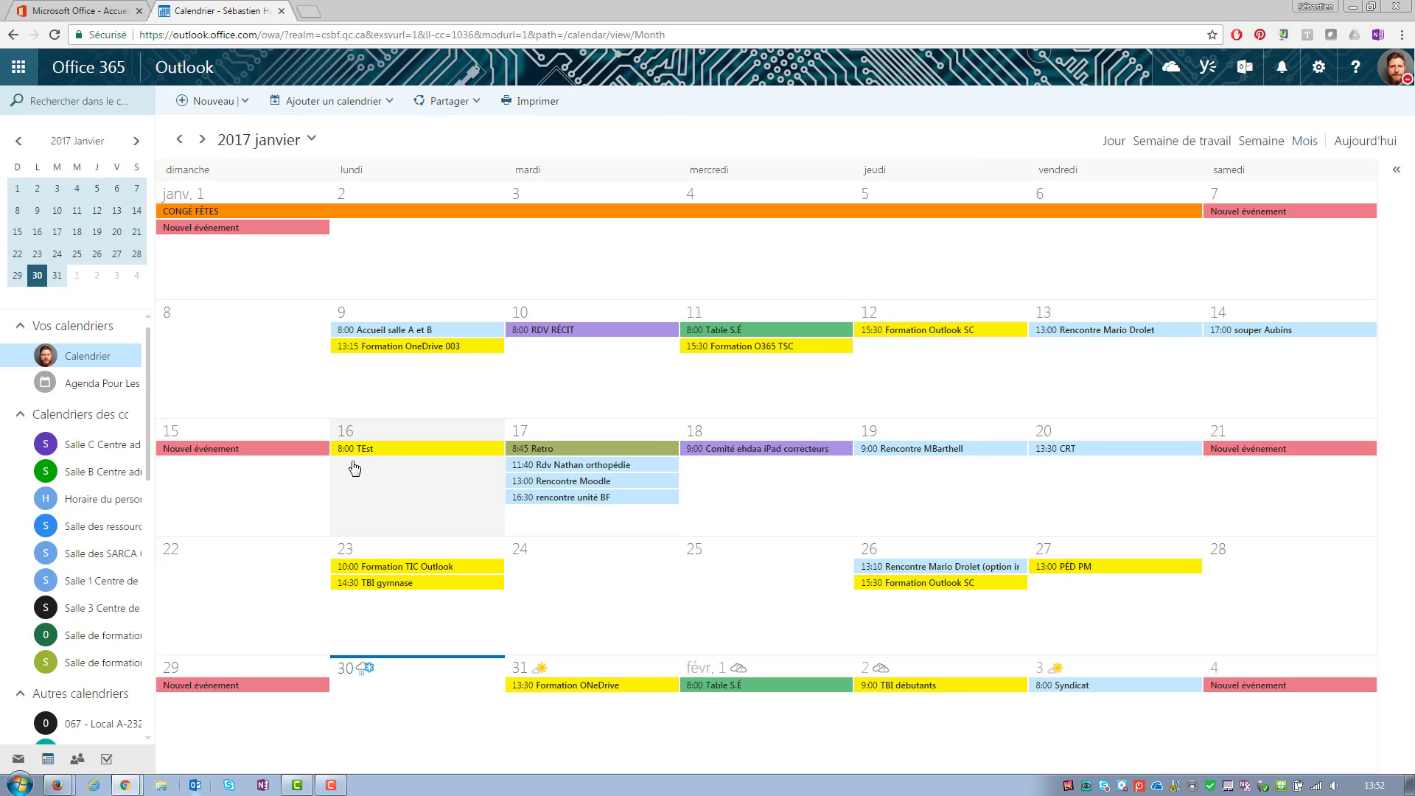
Preview the "TEst" and "Formation OneDrive 003" events, and examine the full details of "Comité ehdaa iPad correcteurs"
left_click(396, 453)
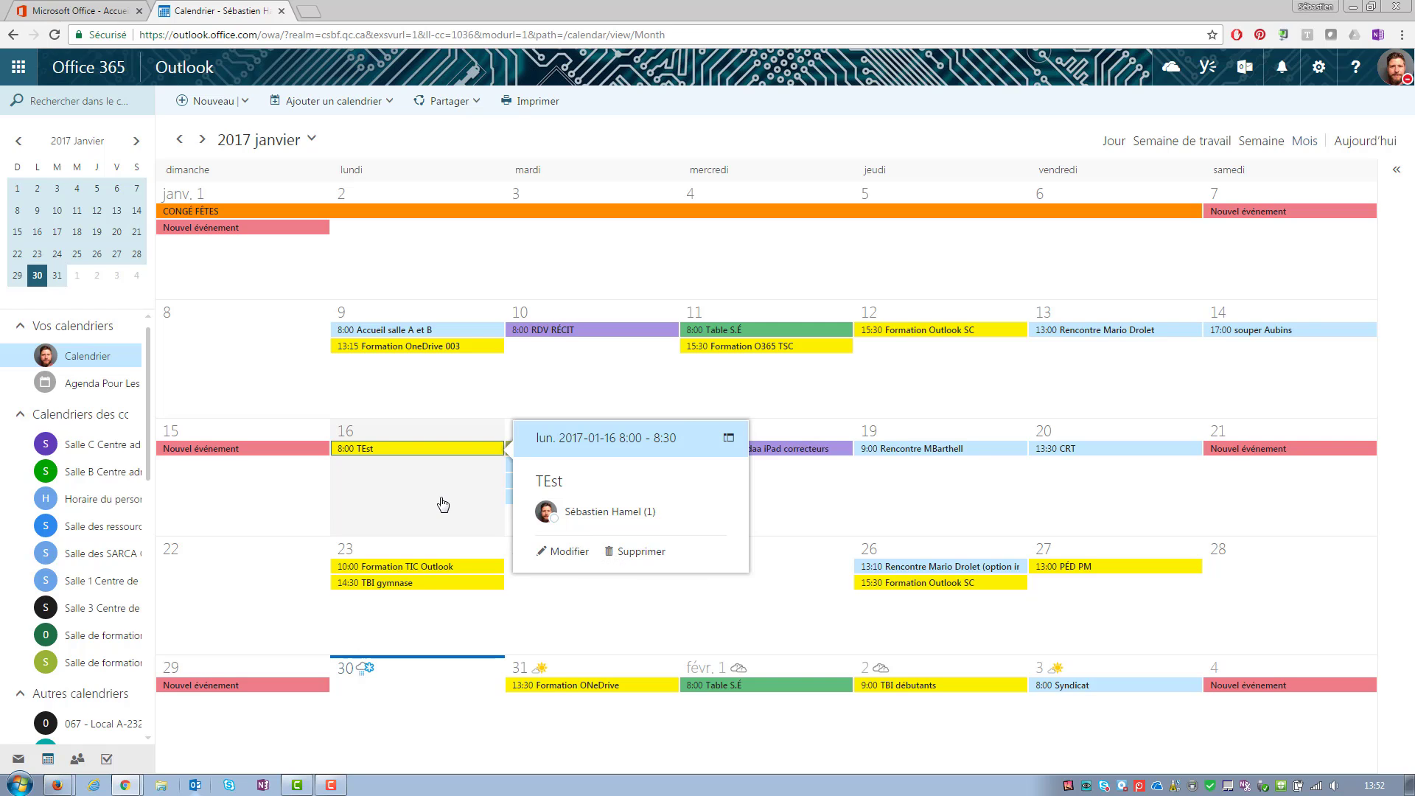
left_click(387, 449)
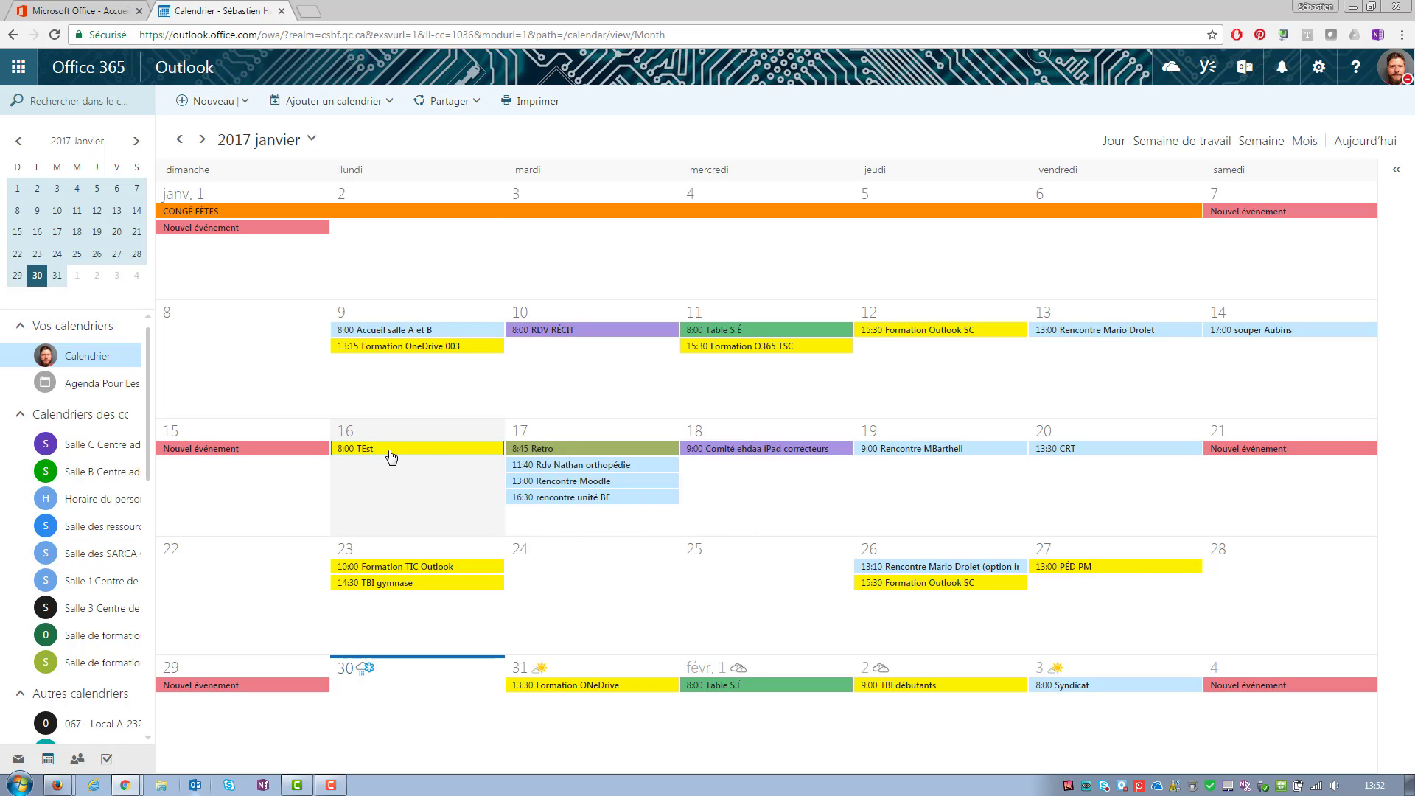
left_click(424, 347)
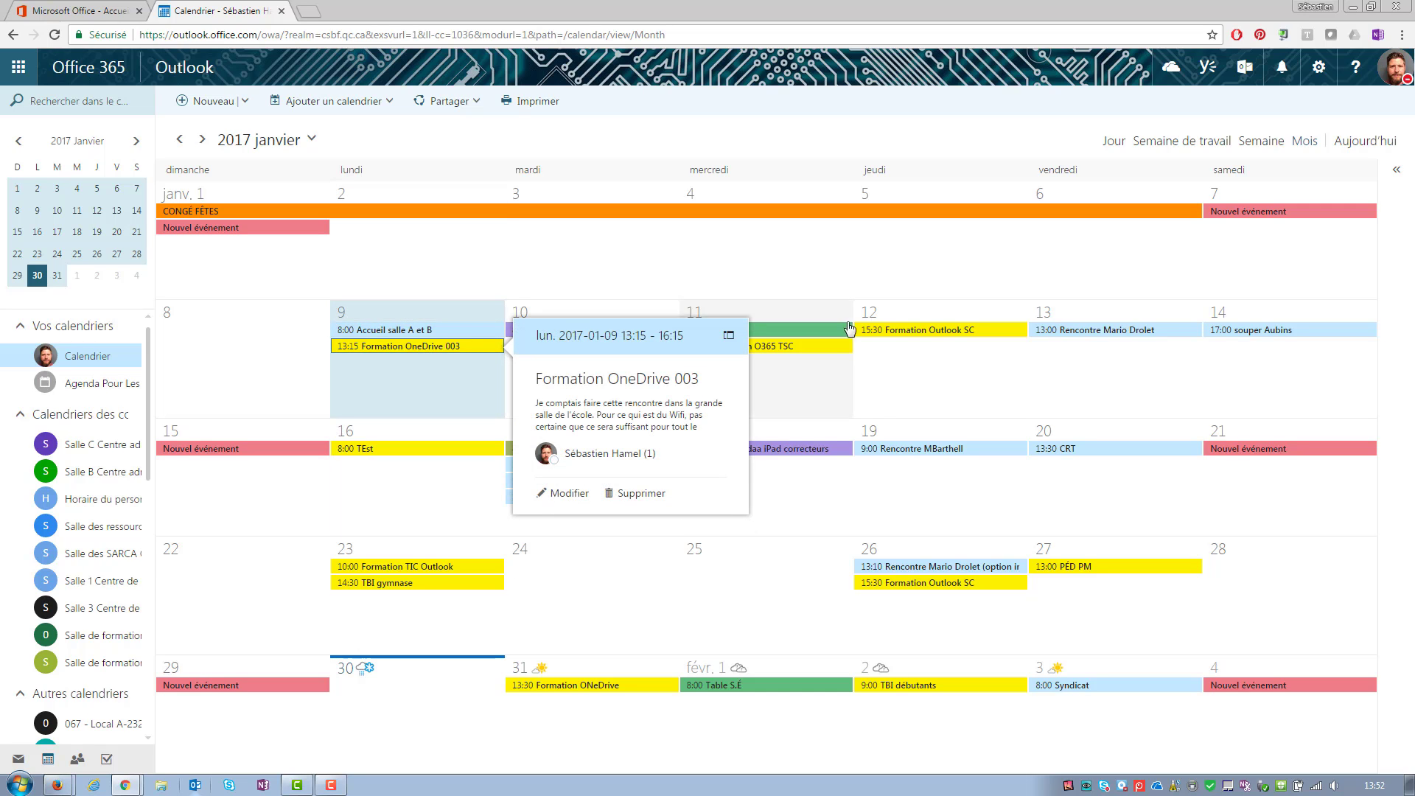
left_click(773, 452)
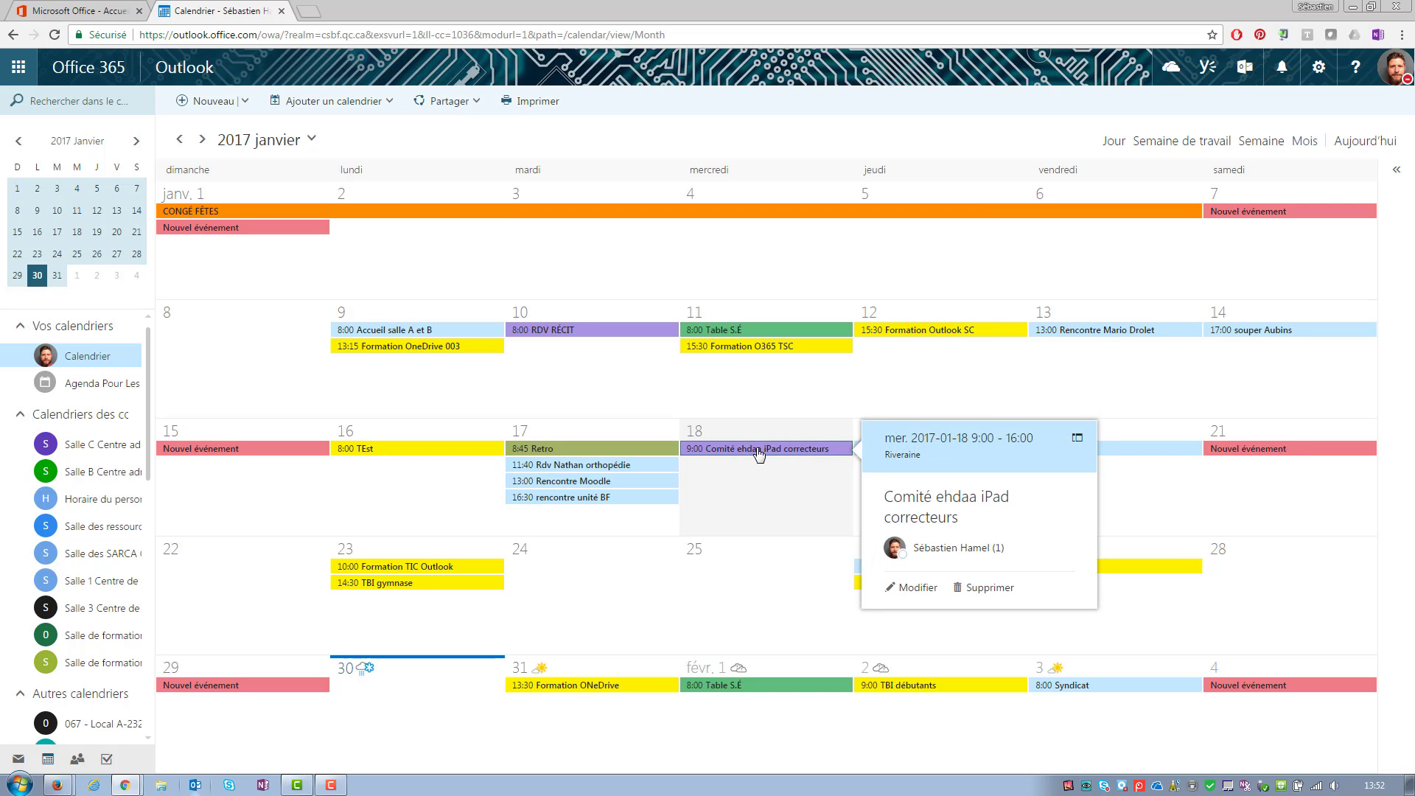
left_click(759, 454)
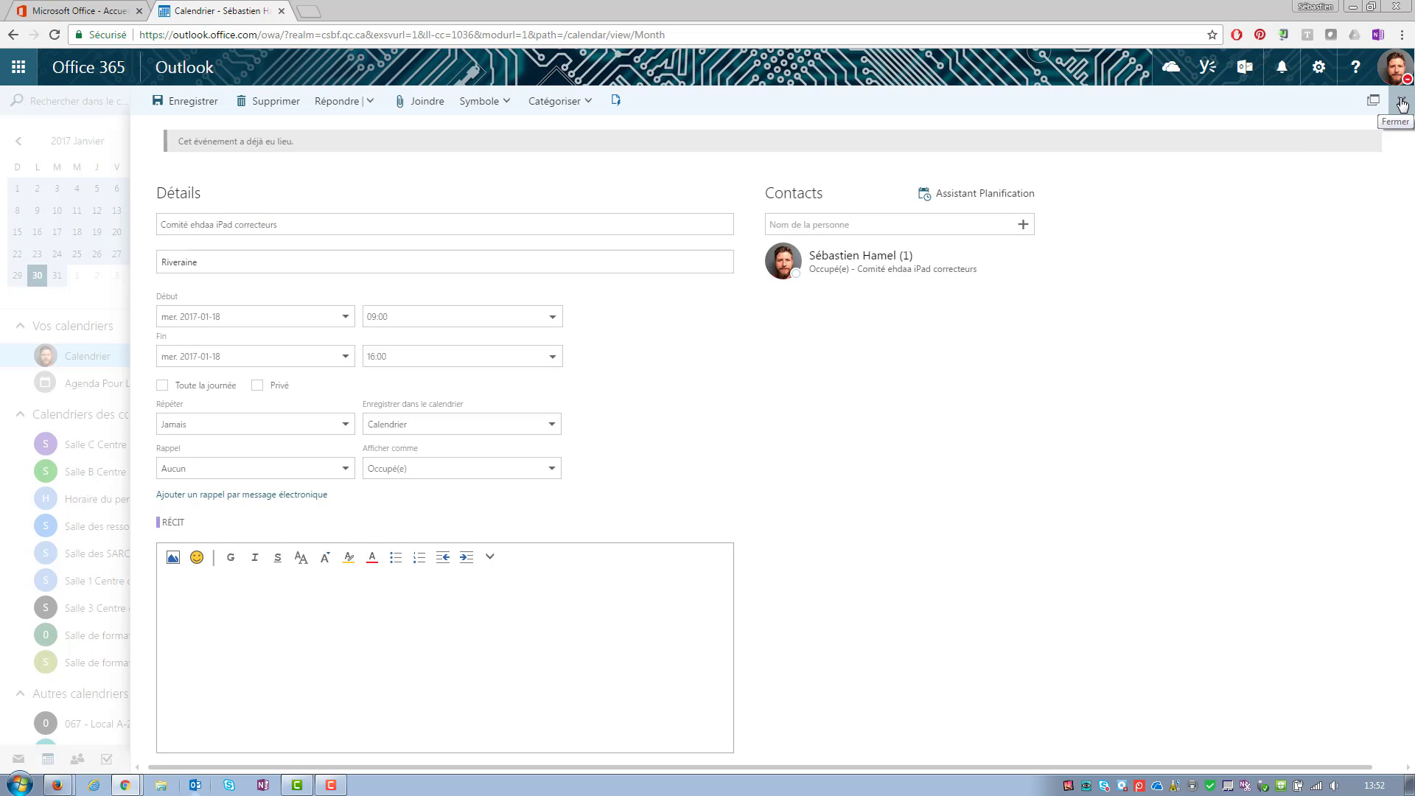
left_click(1401, 104)
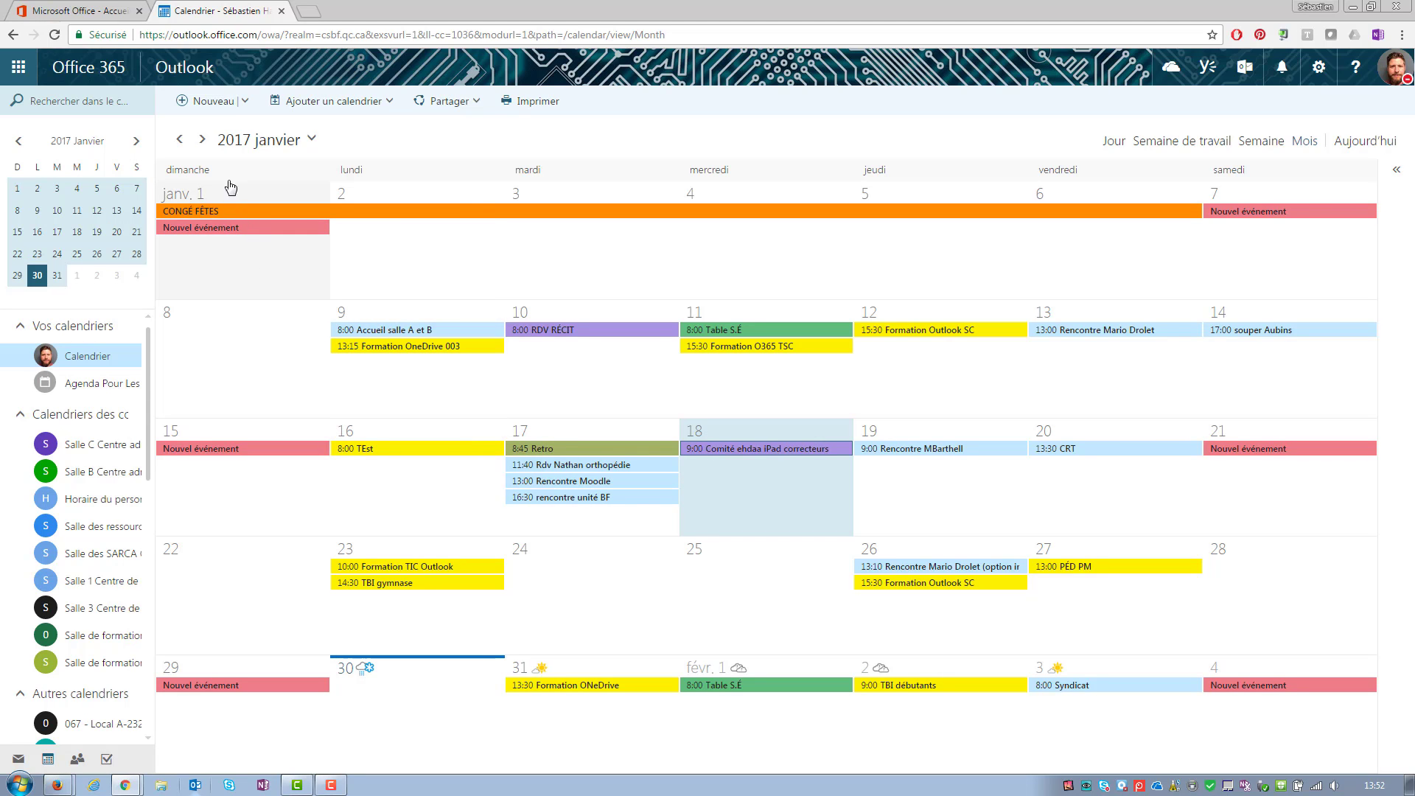
left_click(314, 141)
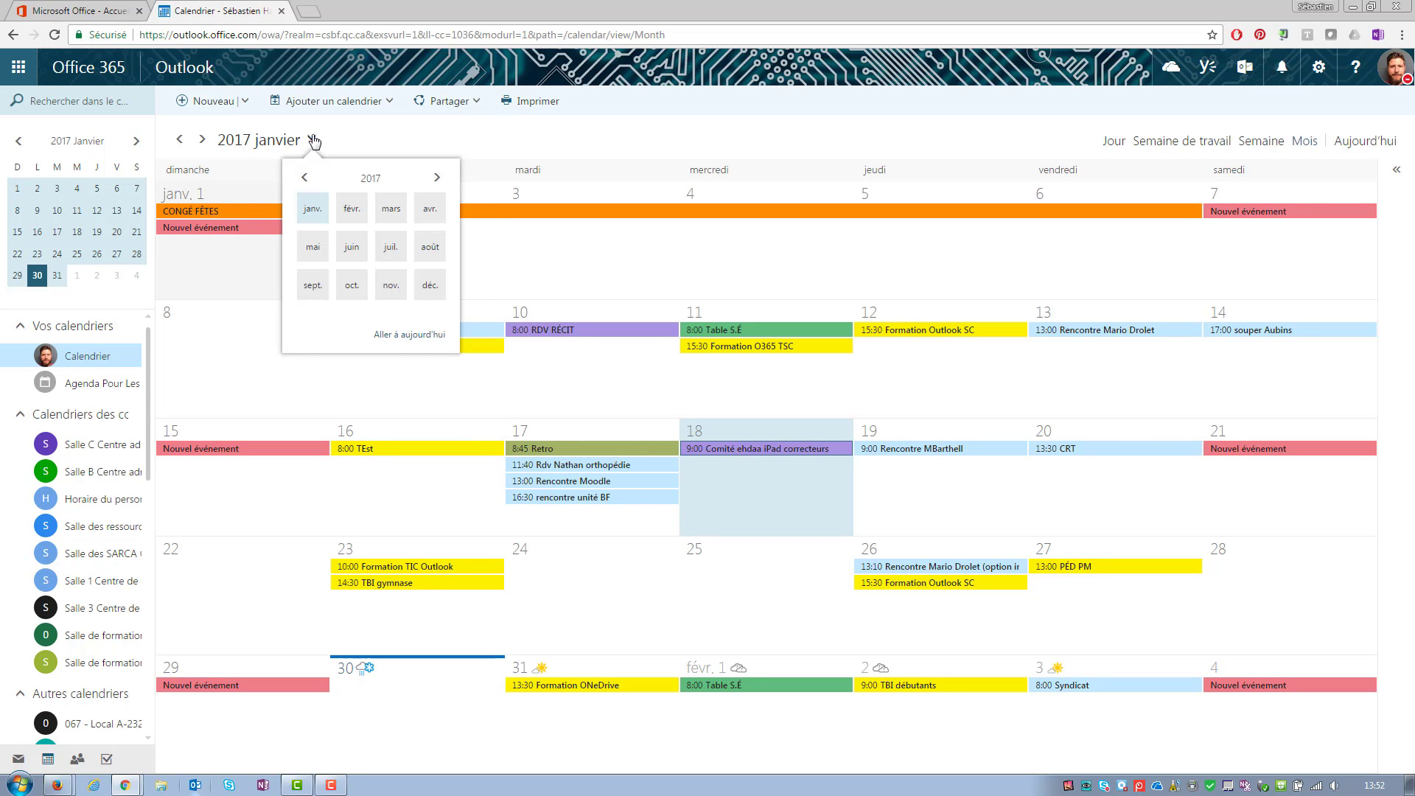
left_click(365, 135)
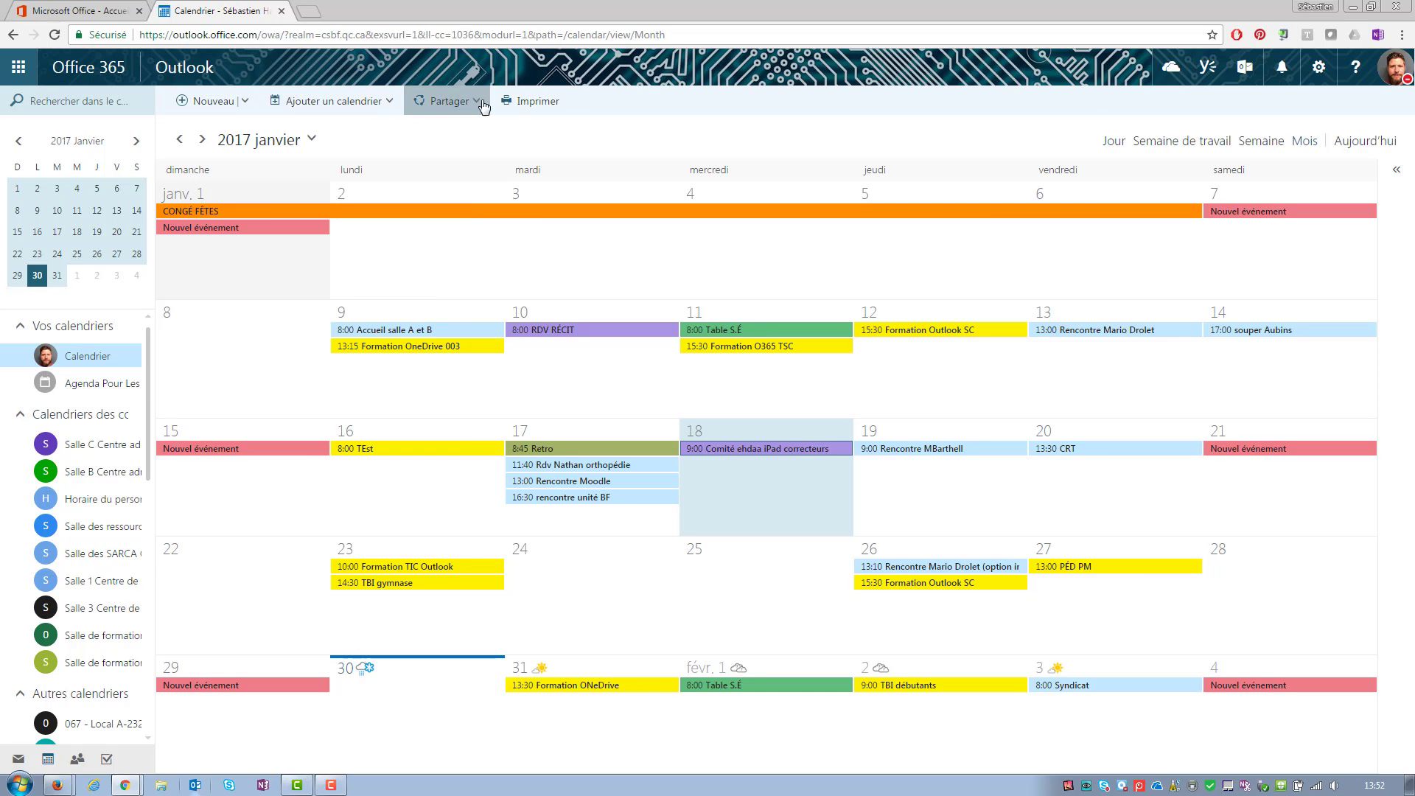
left_click(247, 105)
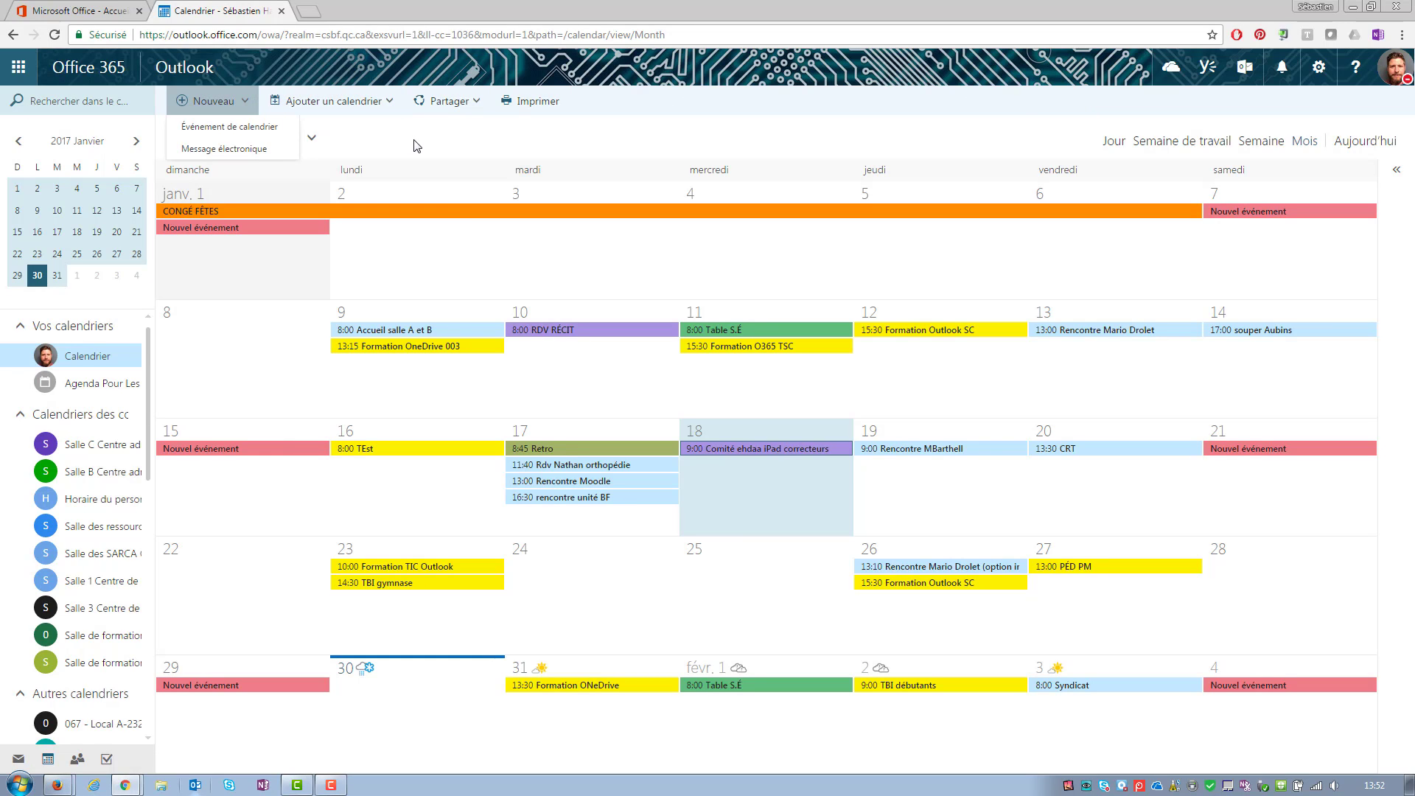
left_click(435, 146)
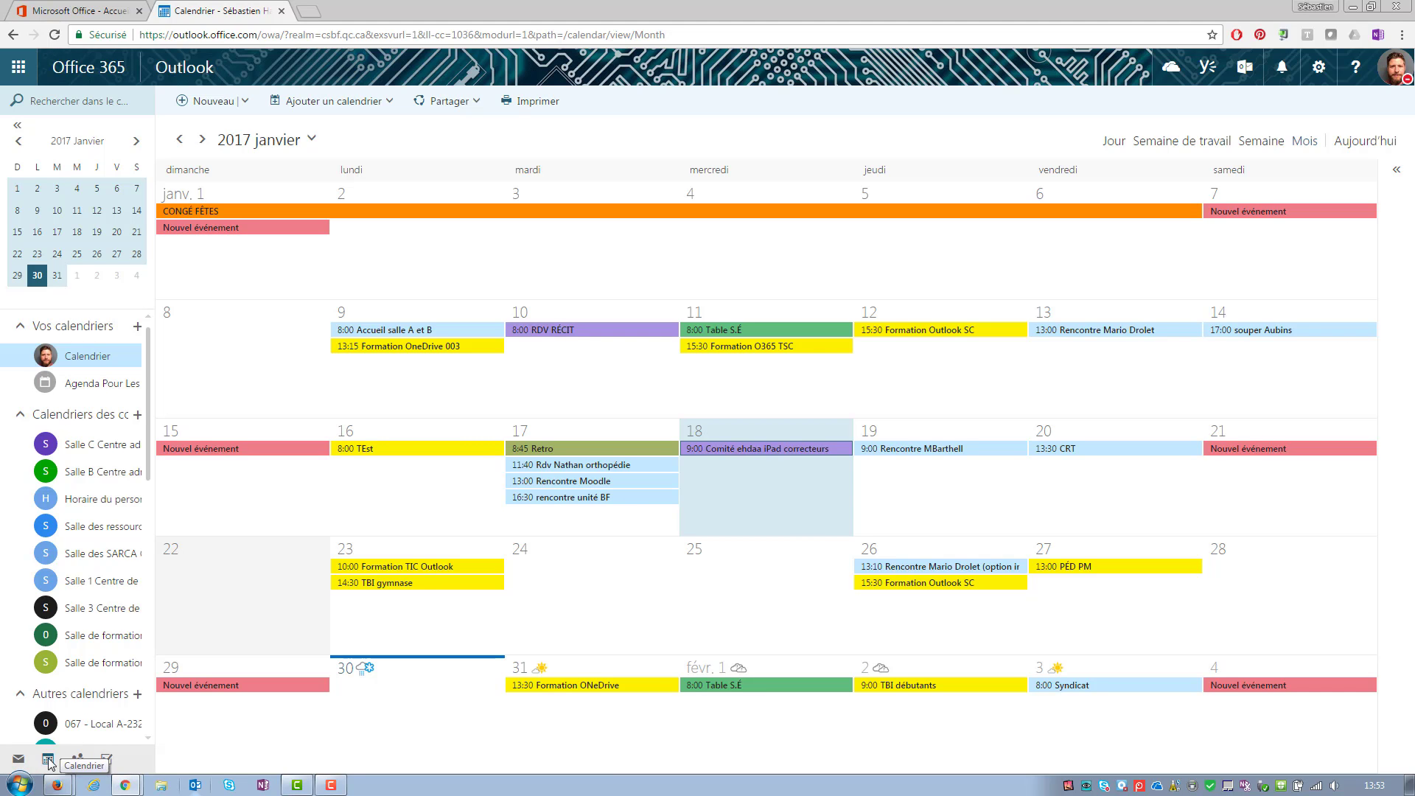
left_click(16, 68)
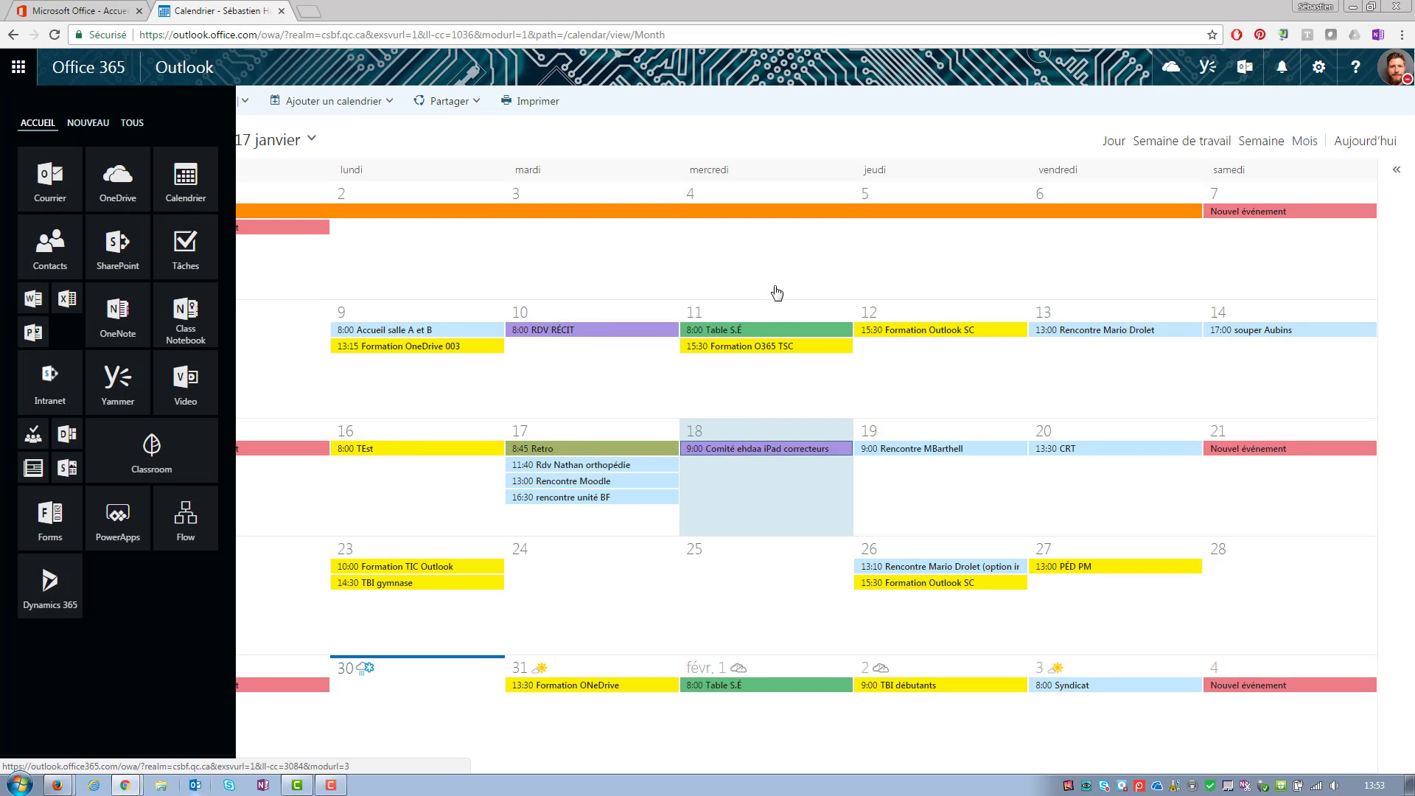
left_click(600, 253)
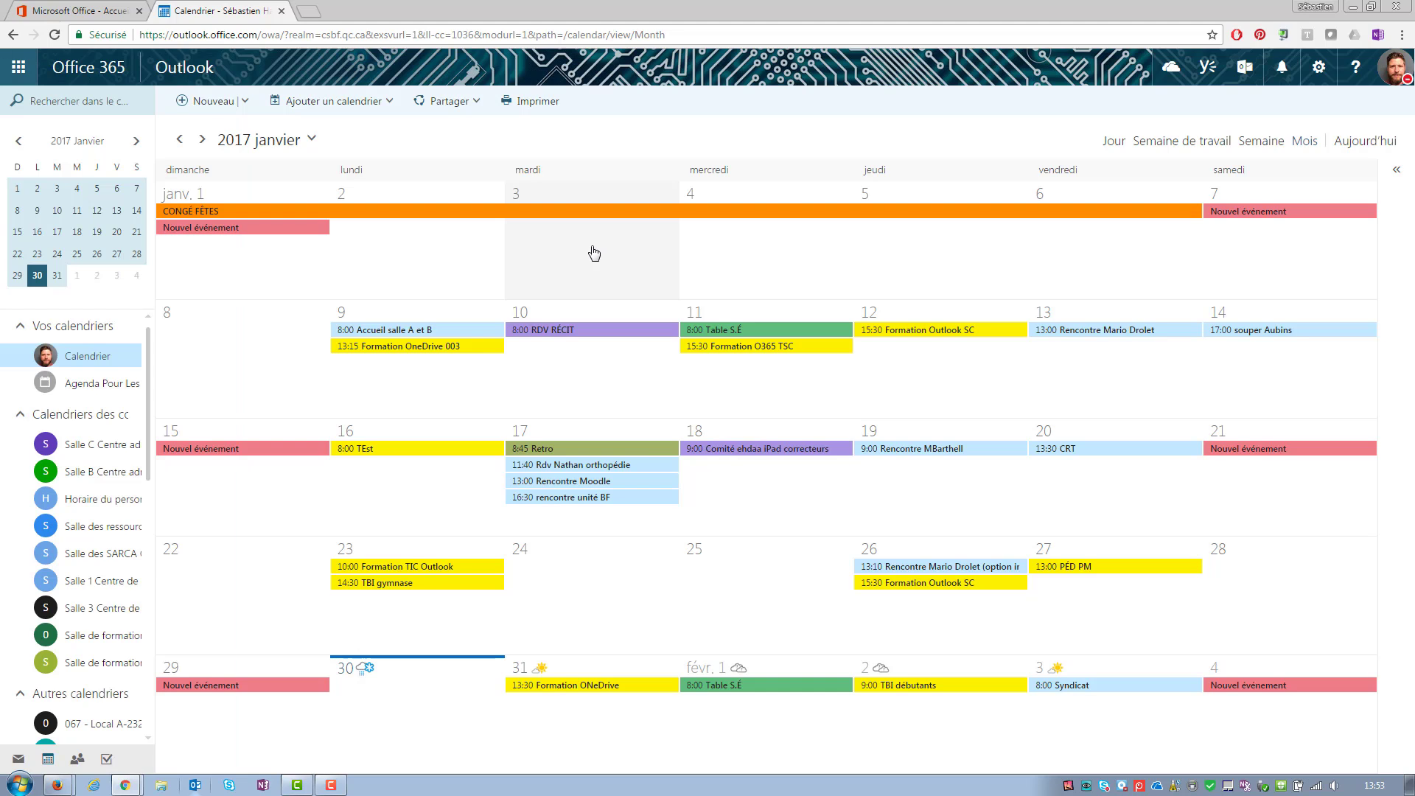
left_click(594, 253)
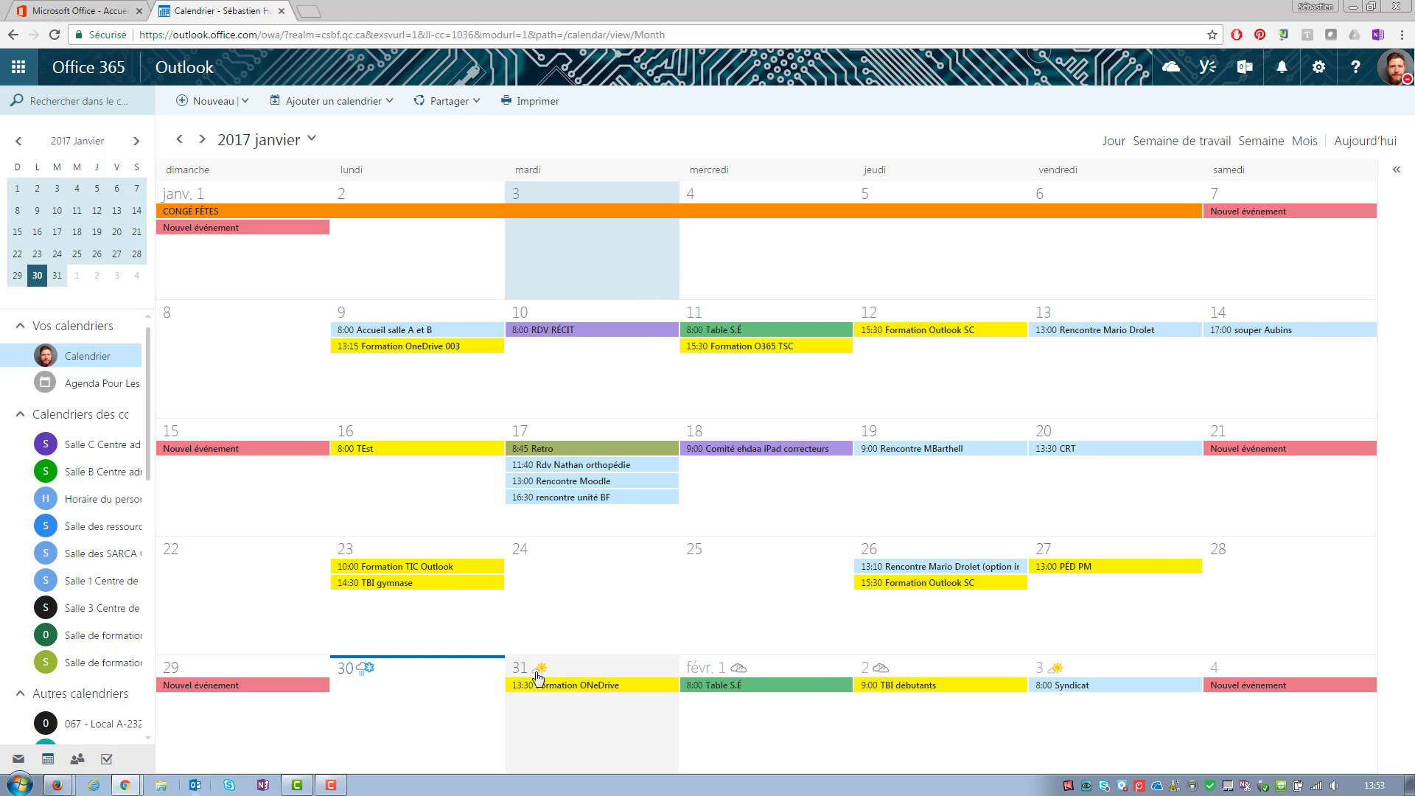
Review the weather options in the calendar settings and return to the calendar
left_click(1318, 68)
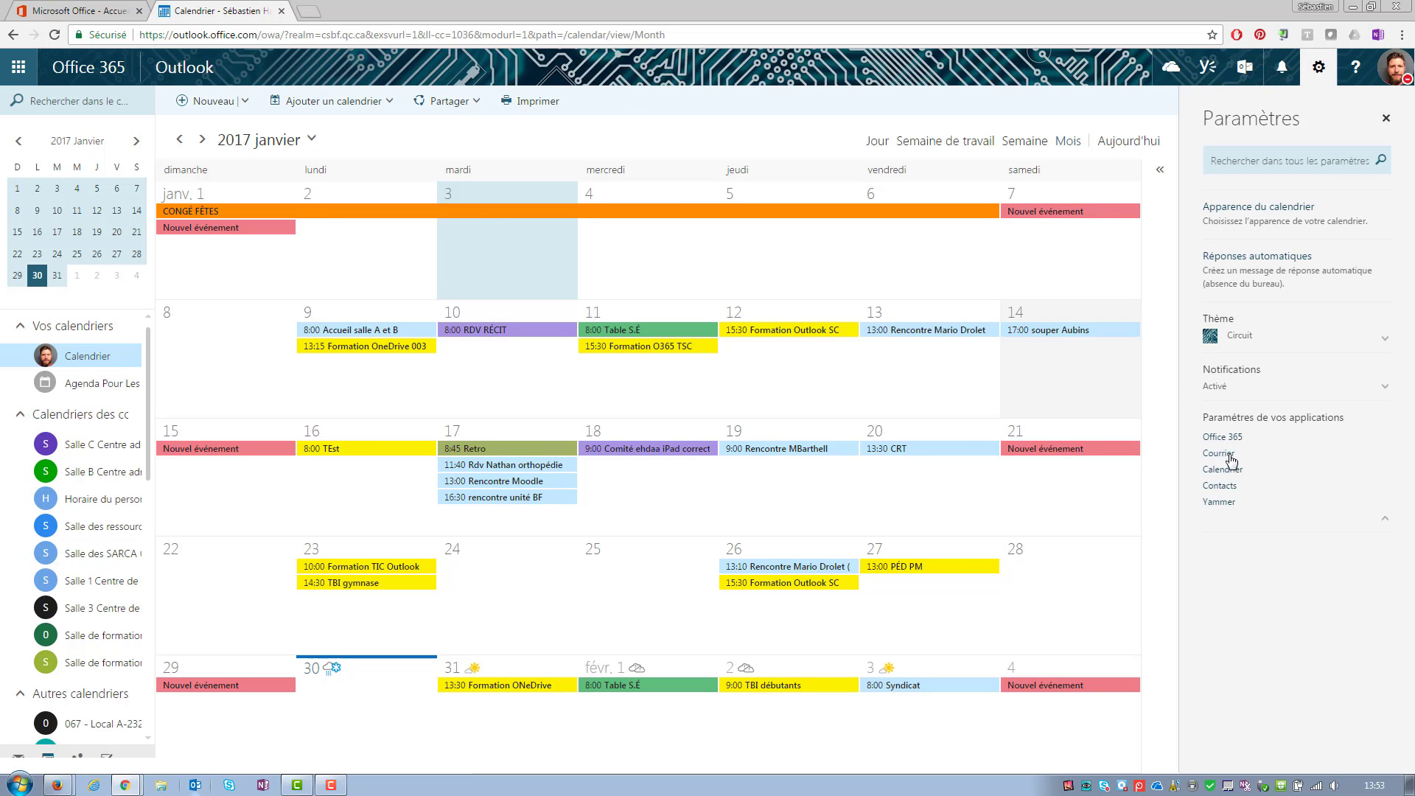
left_click(1224, 470)
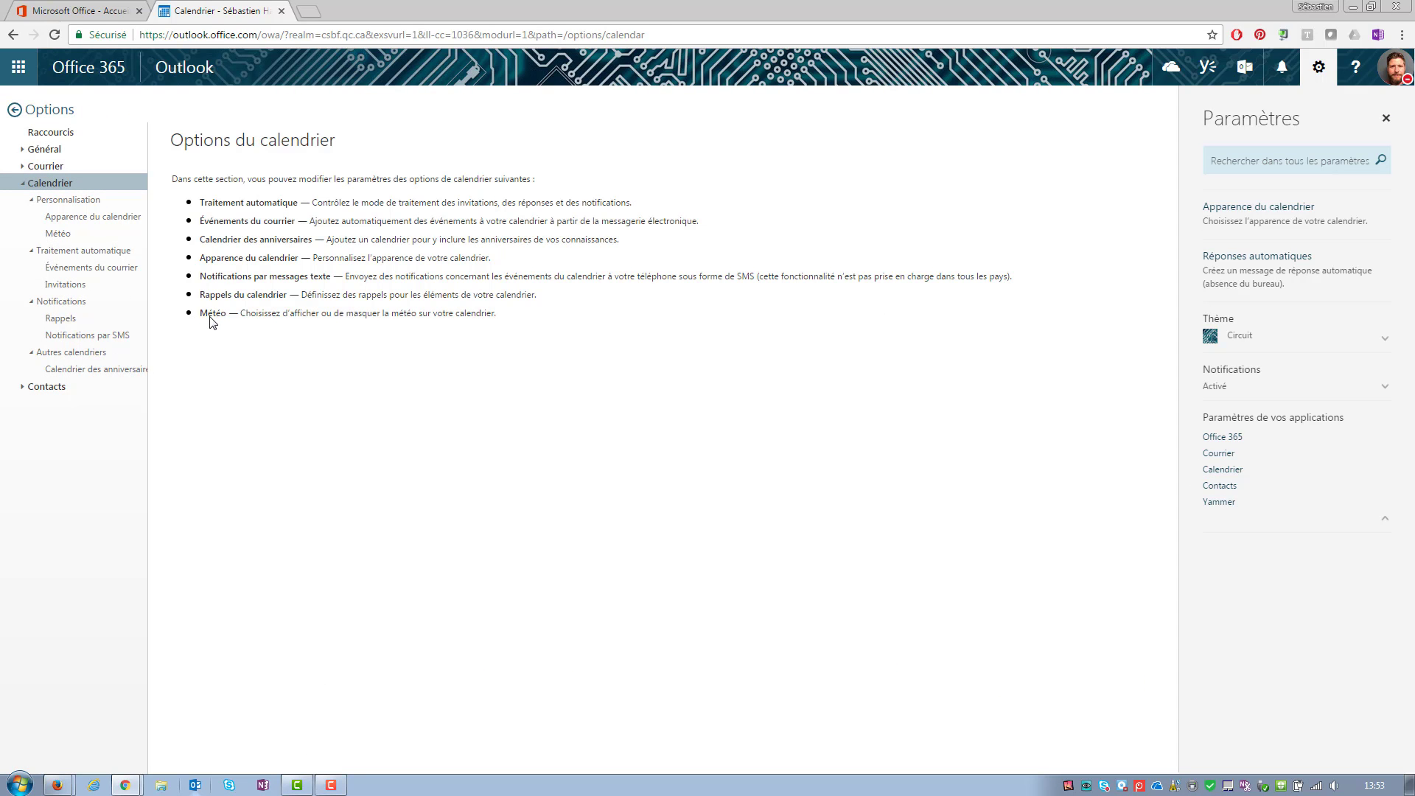
left_click(59, 236)
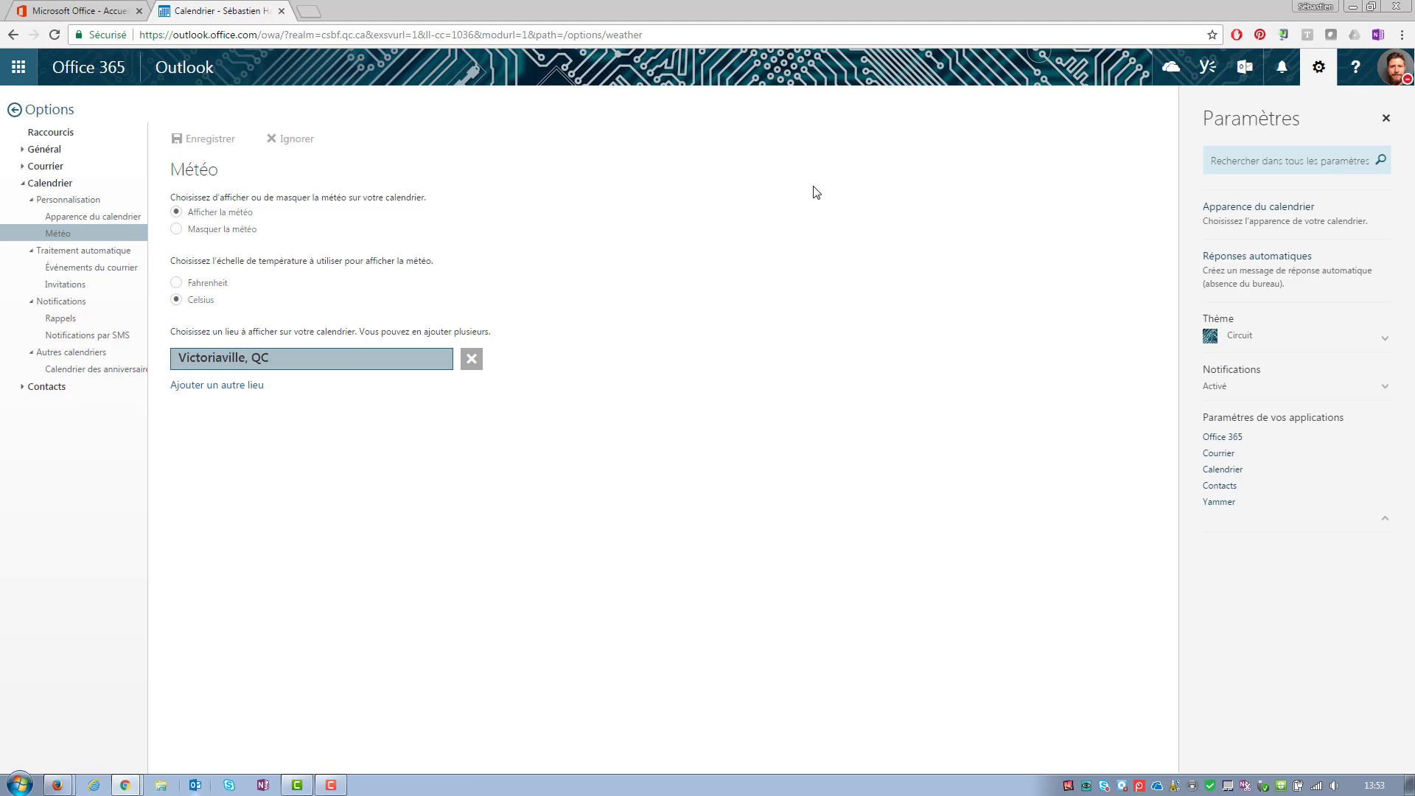
left_click(18, 67)
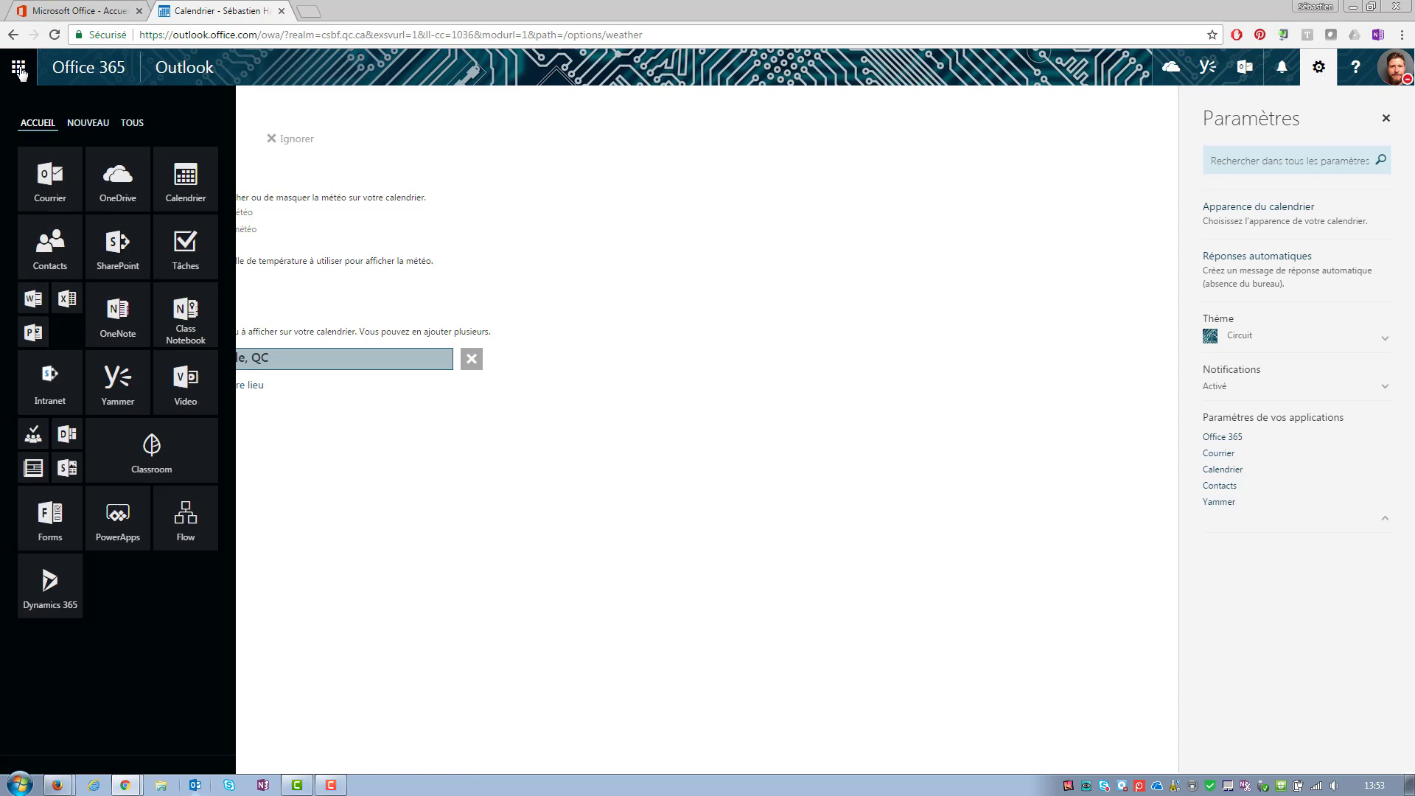
left_click(186, 180)
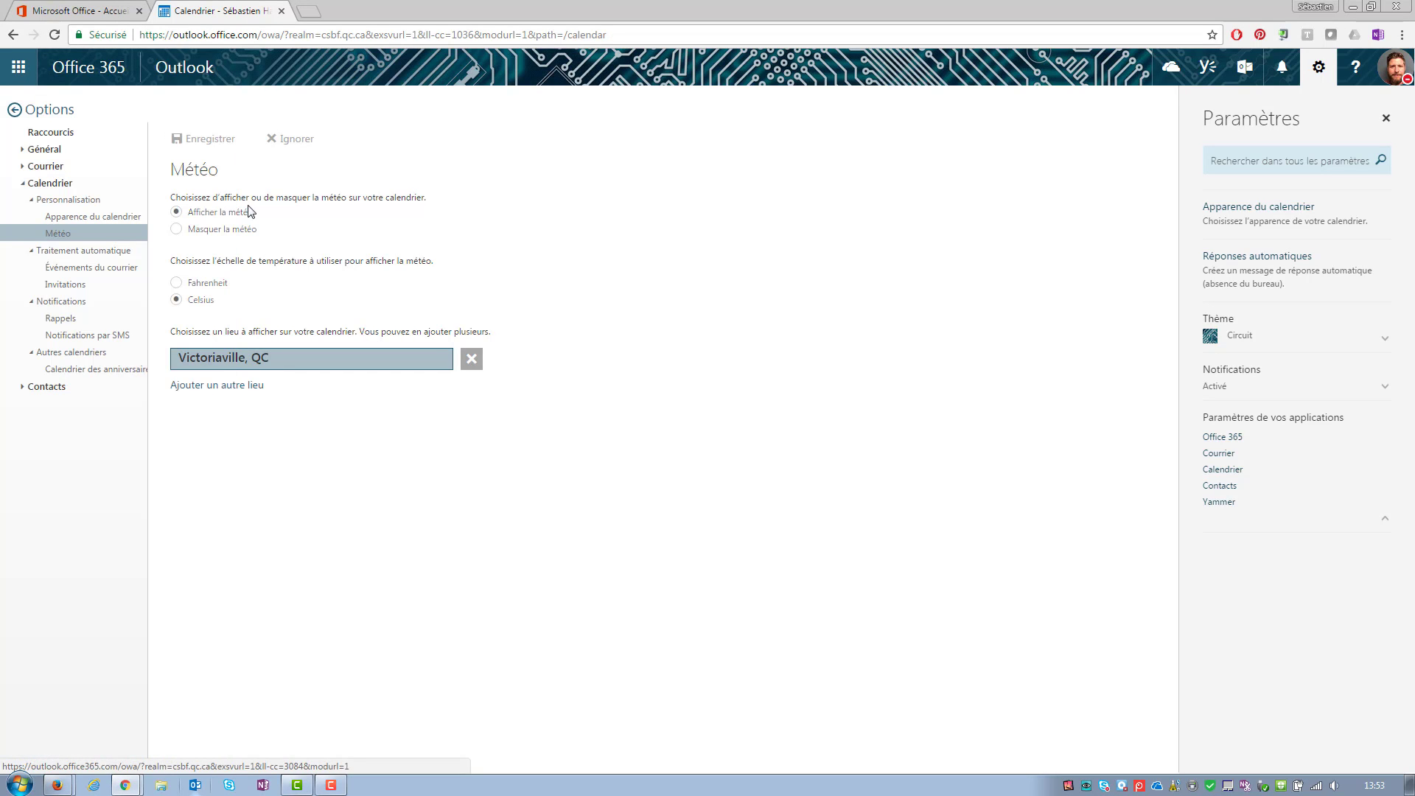